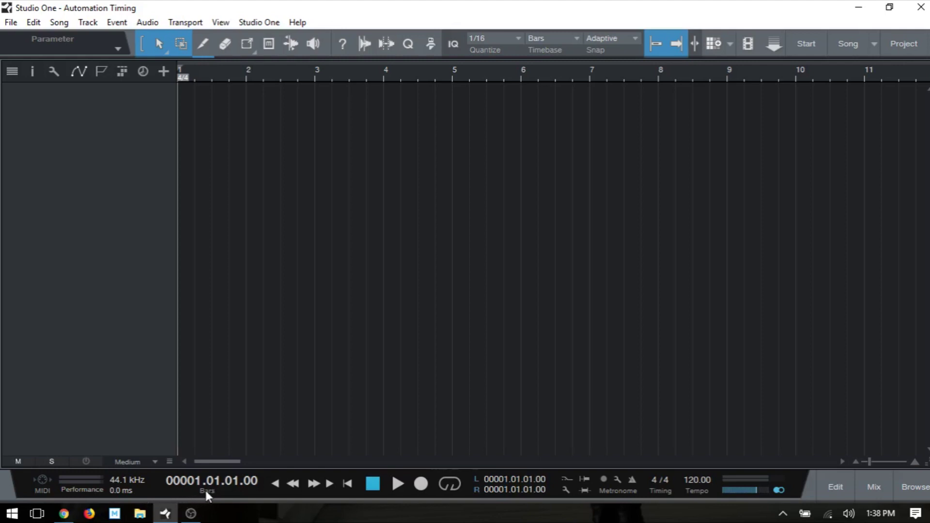
- Switch the time display to seconds, test playback, park the playhead at bar 2, and call Add Tracks (T)
{"action": "left_click", "coordinate": [207, 491]}
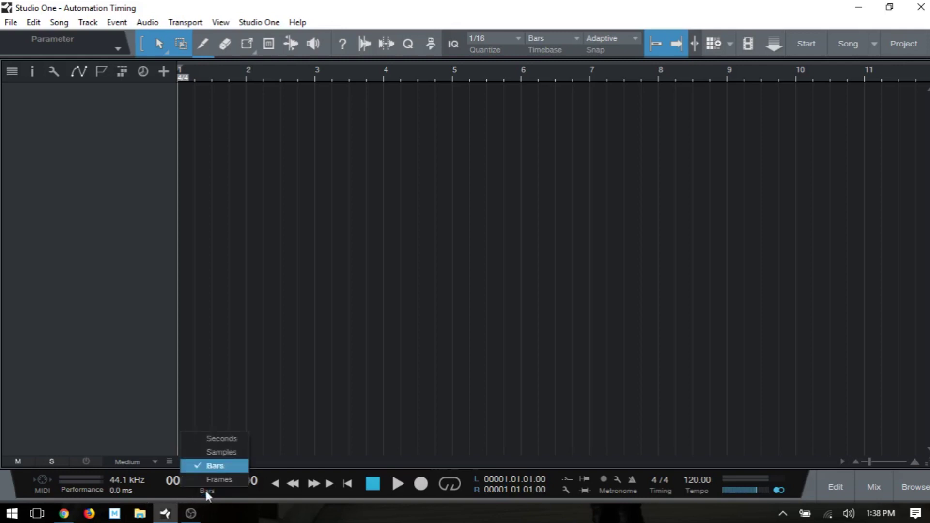
{"action": "left_click", "coordinate": [228, 439]}
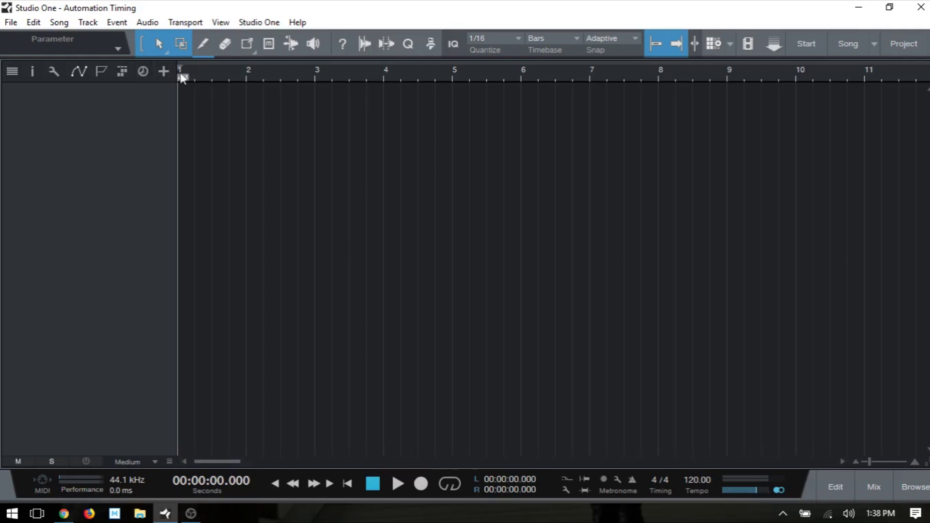
{"action": "key", "text": "space"}
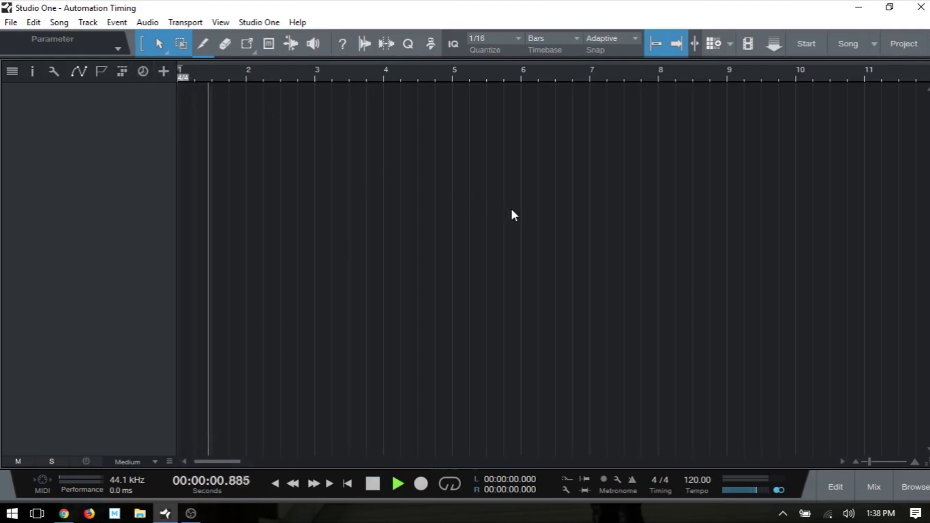
{"action": "key", "text": "space"}
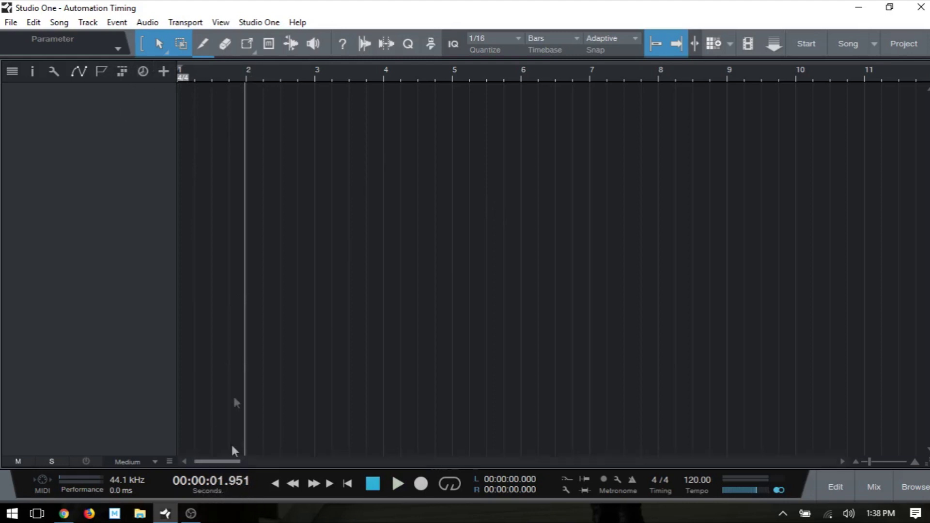
{"action": "left_click", "coordinate": [246, 79]}
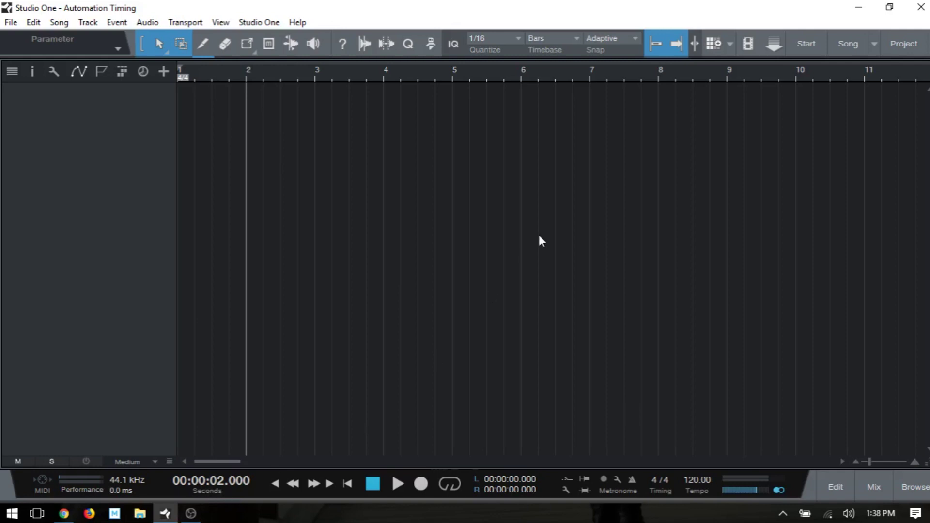
{"action": "key", "text": "t"}
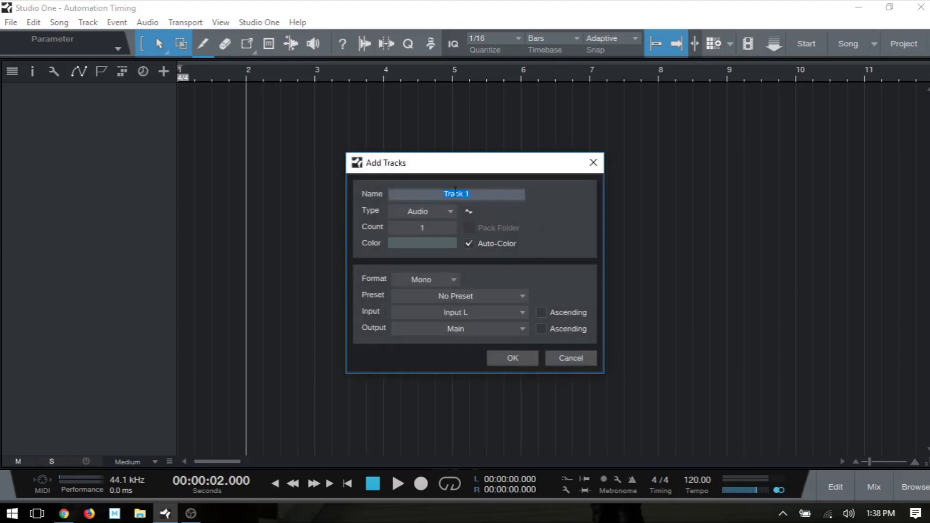
- Add the mono audio Track 1, reveal its Volume and Pan lanes, and place the playhead at bar 6
{"action": "left_click", "coordinate": [509, 361]}
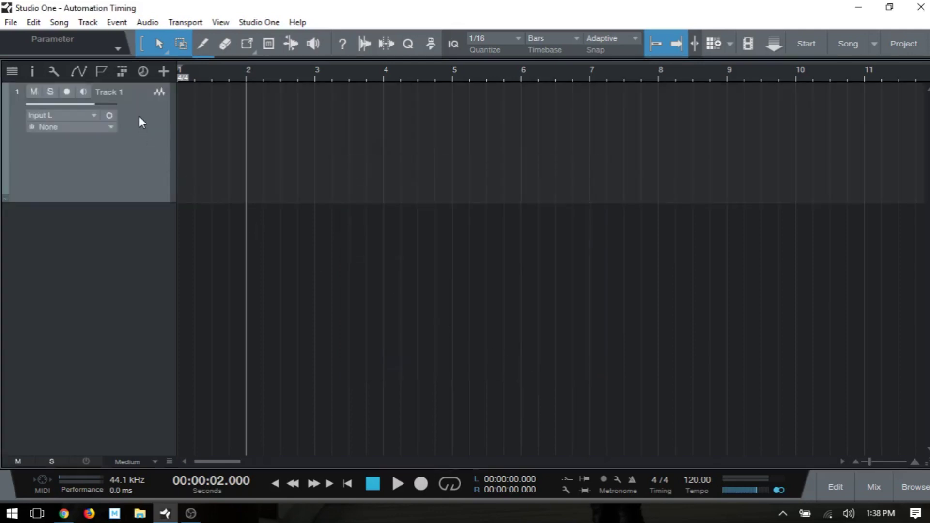
{"action": "left_click", "coordinate": [4, 199]}
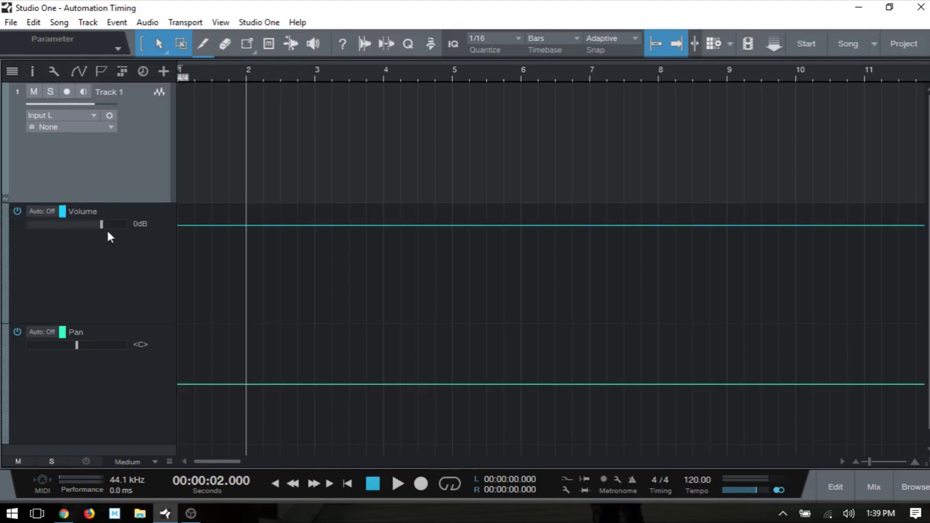
{"action": "left_click", "coordinate": [520, 76]}
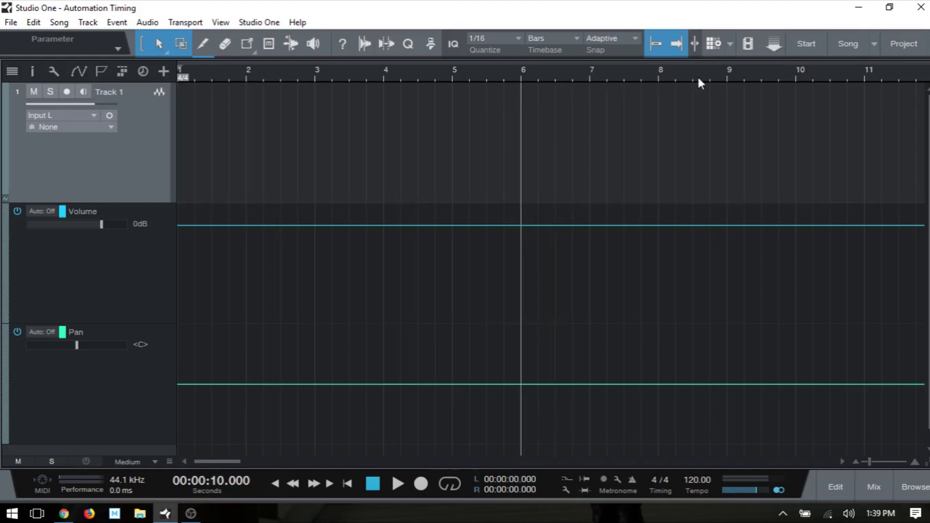
{"action": "left_click", "coordinate": [523, 229]}
- Add Volume points at bar 6 and near bar 8, pull the second below -40 dB, undoing a stray point
{"action": "left_click", "coordinate": [522, 229]}
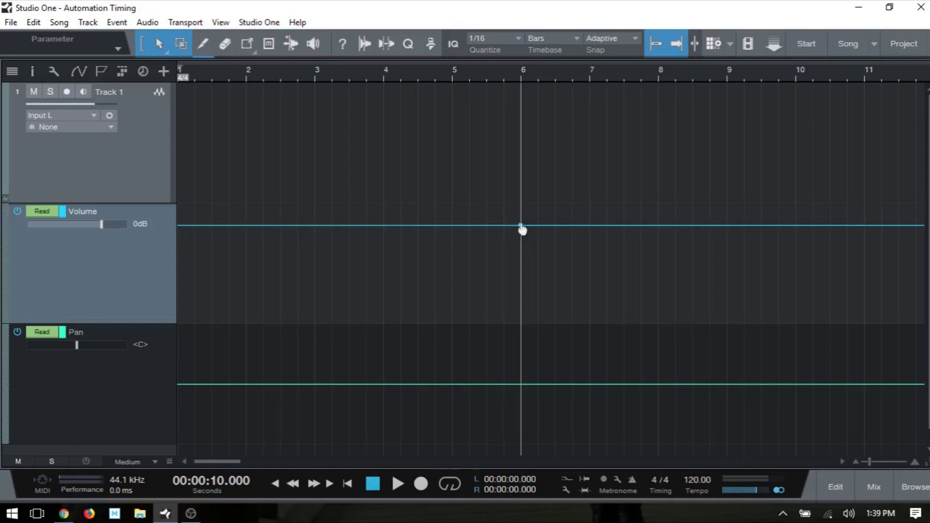
{"action": "left_click", "coordinate": [692, 226]}
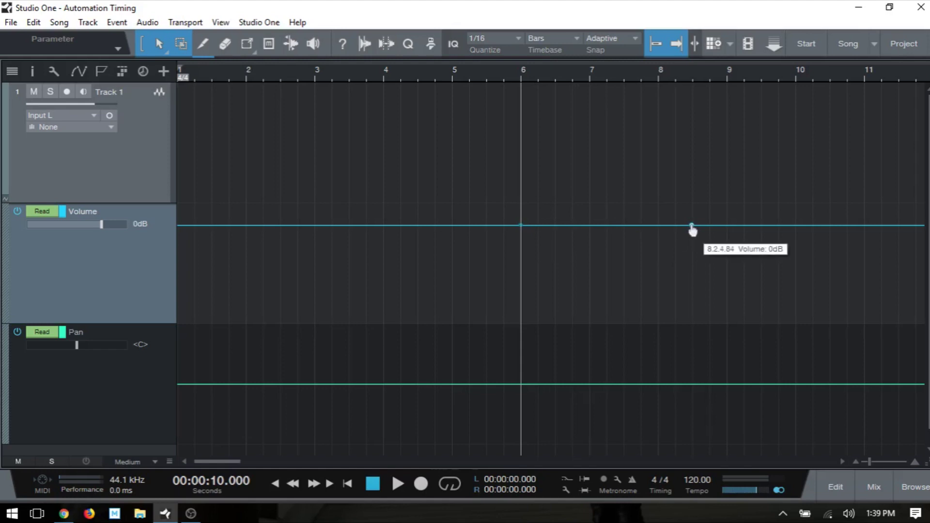
{"action": "left_click_drag", "start_coordinate": [693, 231], "coordinate": [692, 307]}
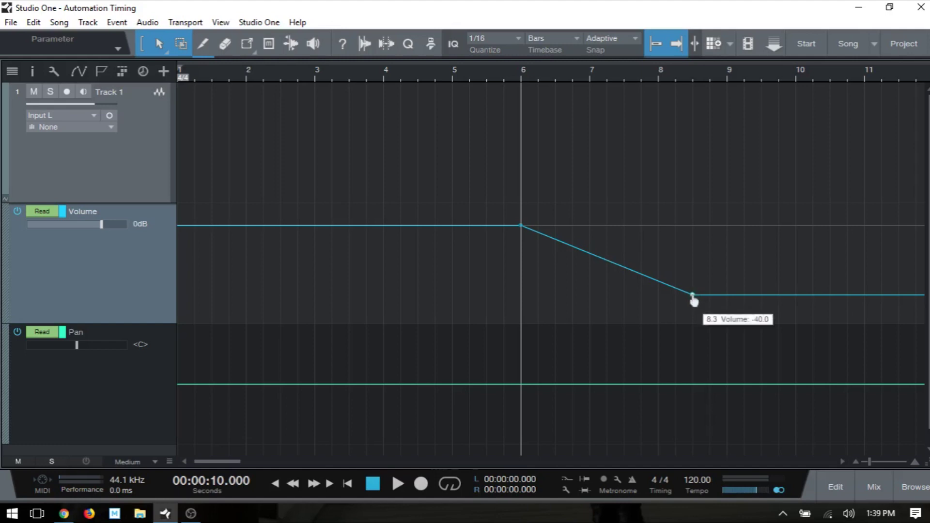
{"action": "left_click_drag", "start_coordinate": [691, 301], "coordinate": [693, 337]}
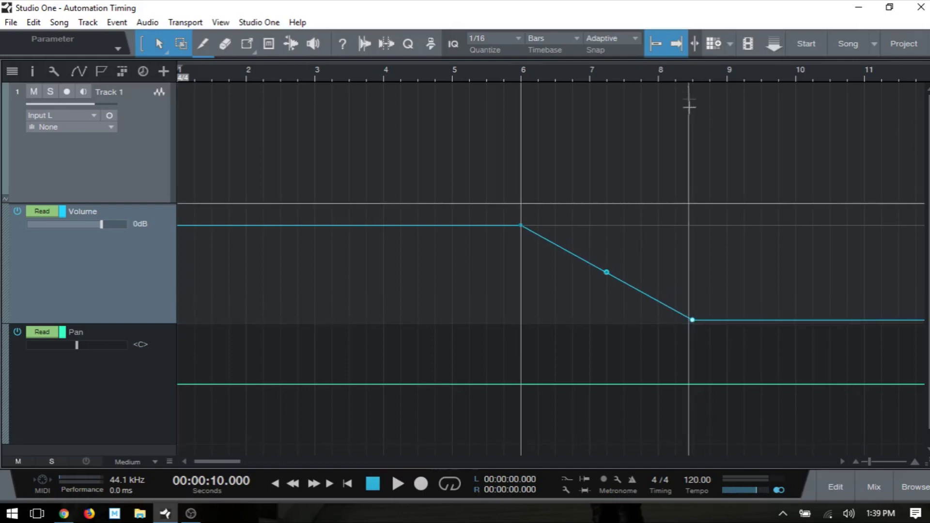
{"action": "left_click", "coordinate": [606, 272]}
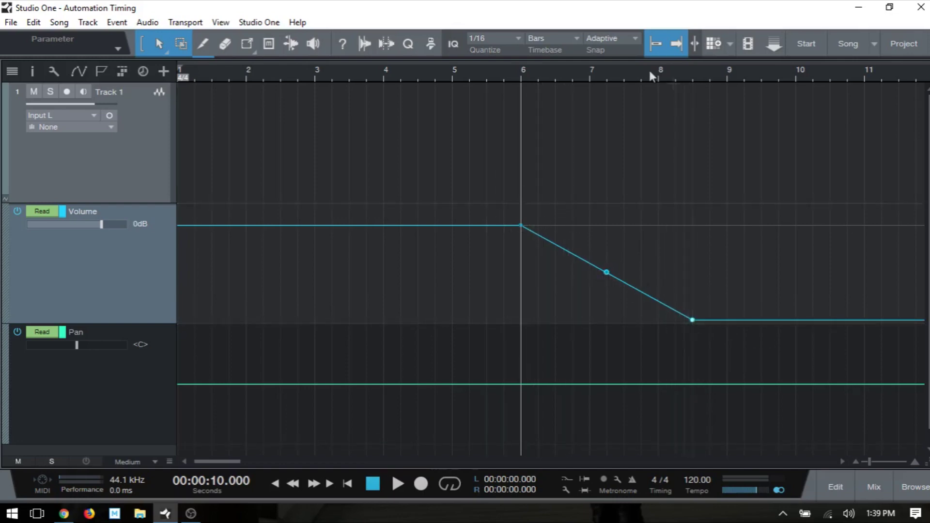
{"action": "key", "text": "ctrl+z"}
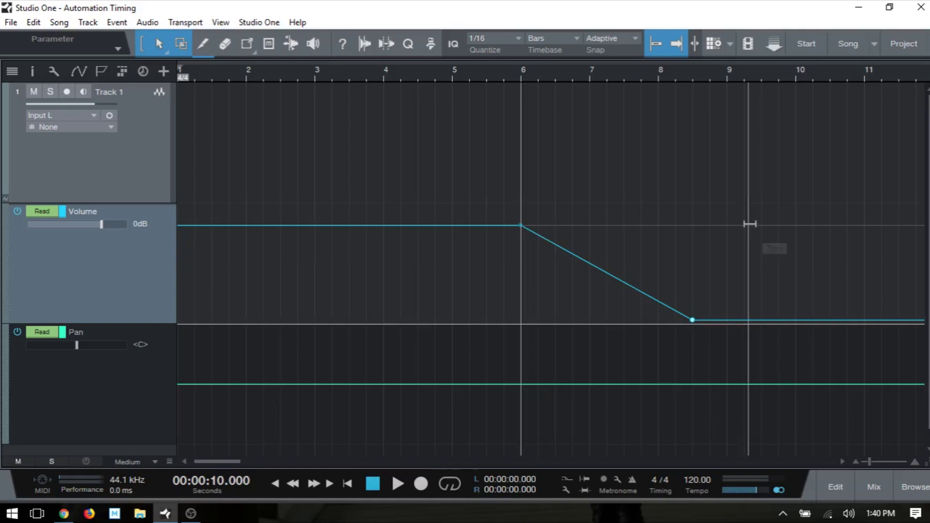
- Add a curve handle midway along the volume ramp and play back the fade
{"action": "mouse_move", "coordinate": [523, 229]}
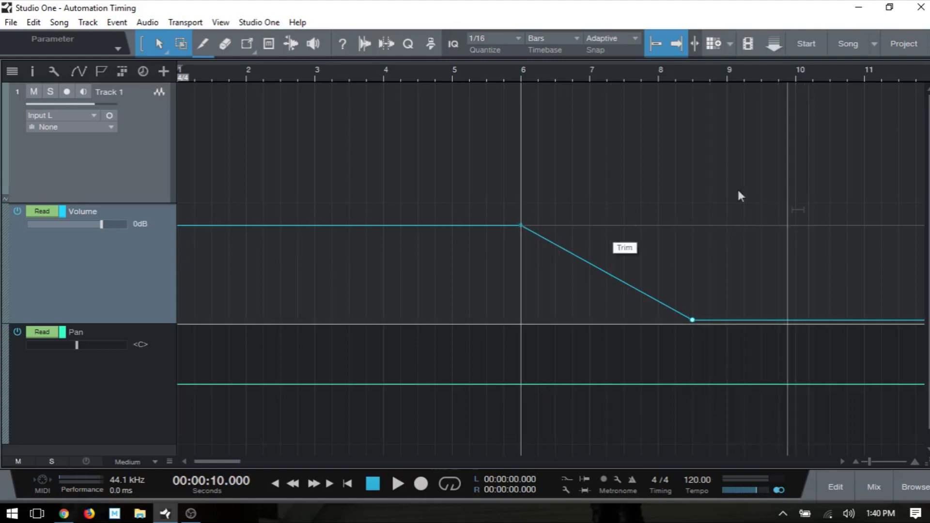
{"action": "left_click", "coordinate": [521, 226]}
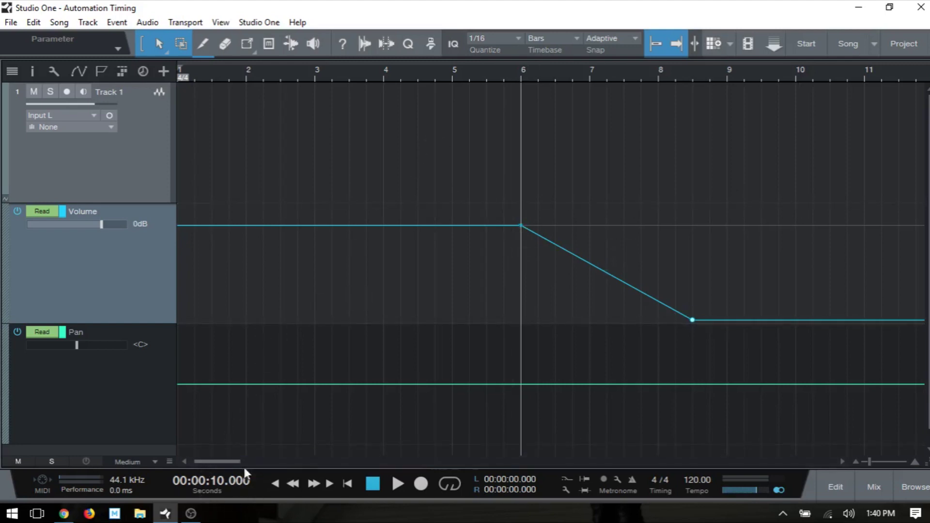
{"action": "key", "text": "space"}
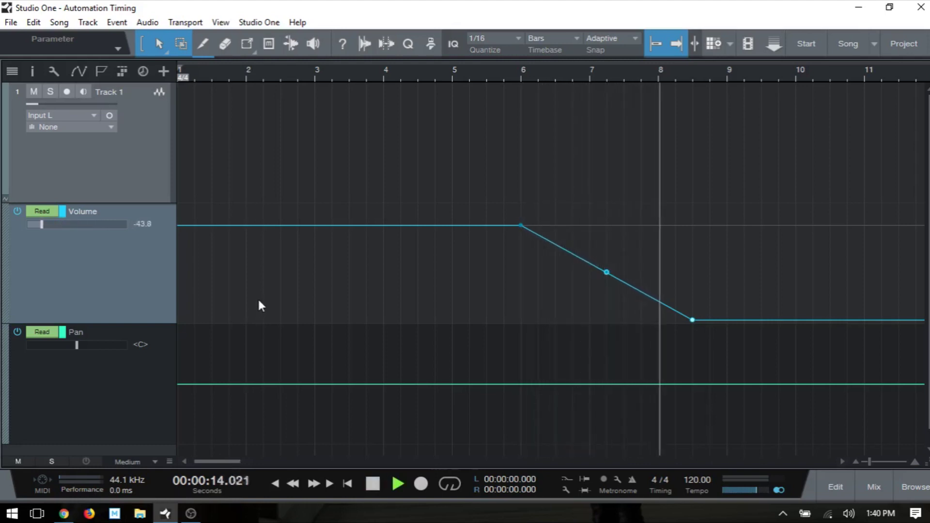
{"action": "key", "text": "space"}
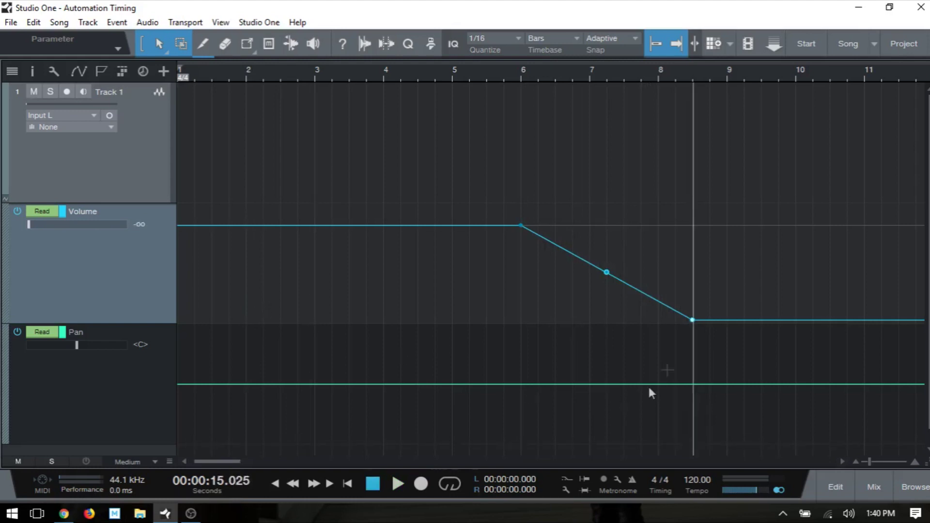
- Delete the middle automation point, restore it with undo, and bring up the Mix console
{"action": "key", "text": "Delete"}
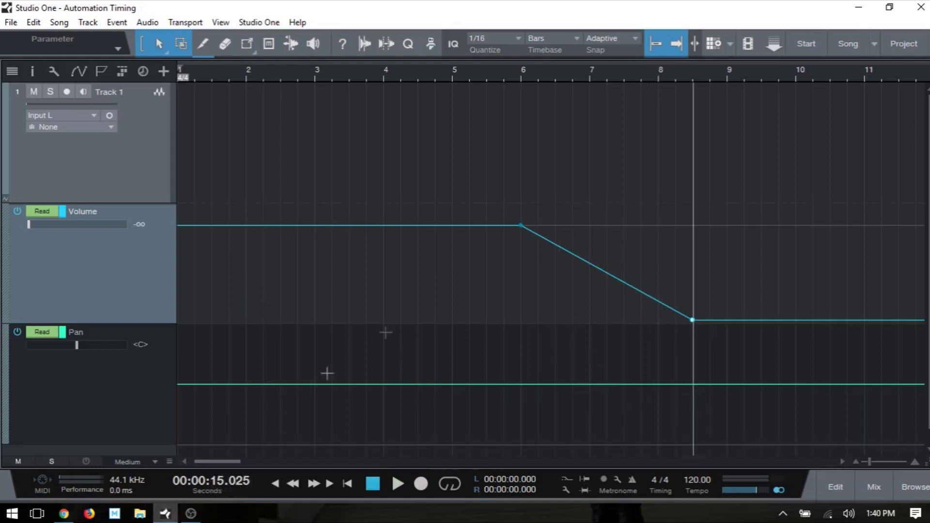
{"action": "key", "text": "ctrl+z"}
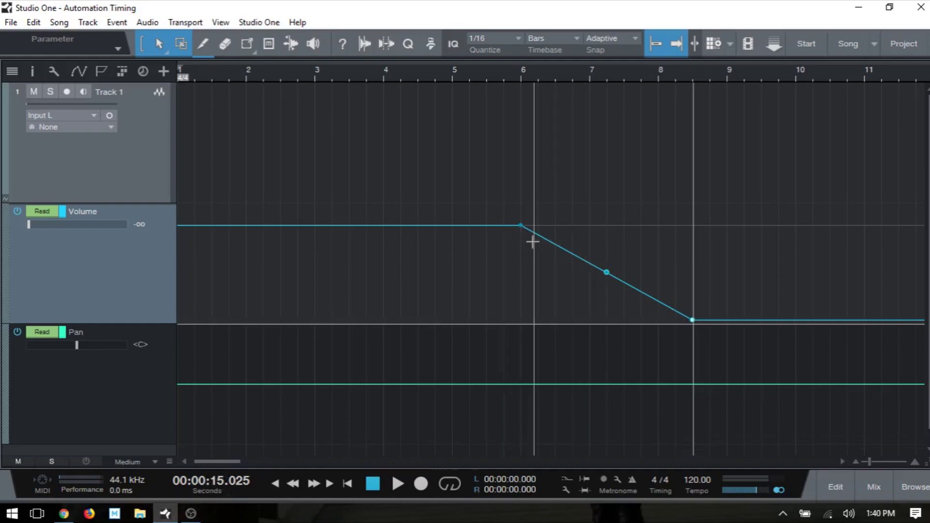
{"action": "key", "text": "F3"}
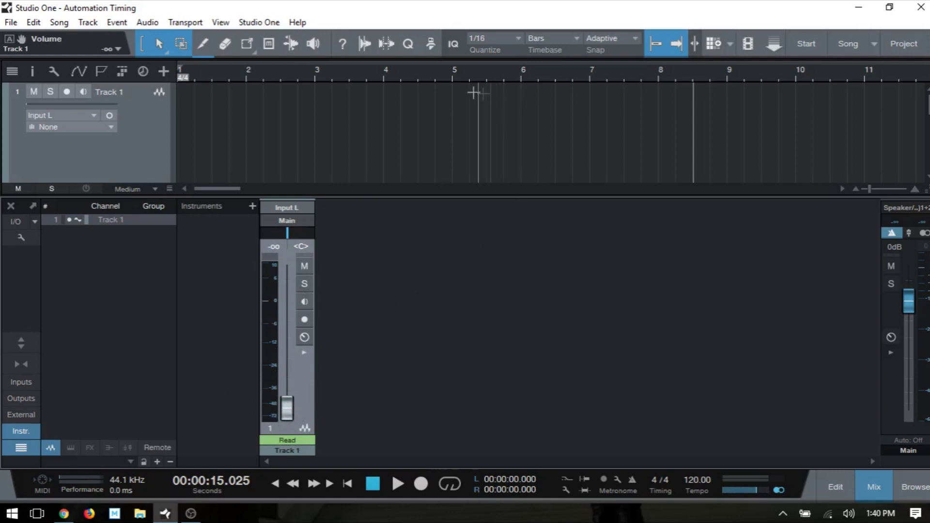
- Play the fade from bar 5, then close the mixer and collapse Track 1's automation lanes
{"action": "left_click", "coordinate": [452, 75]}
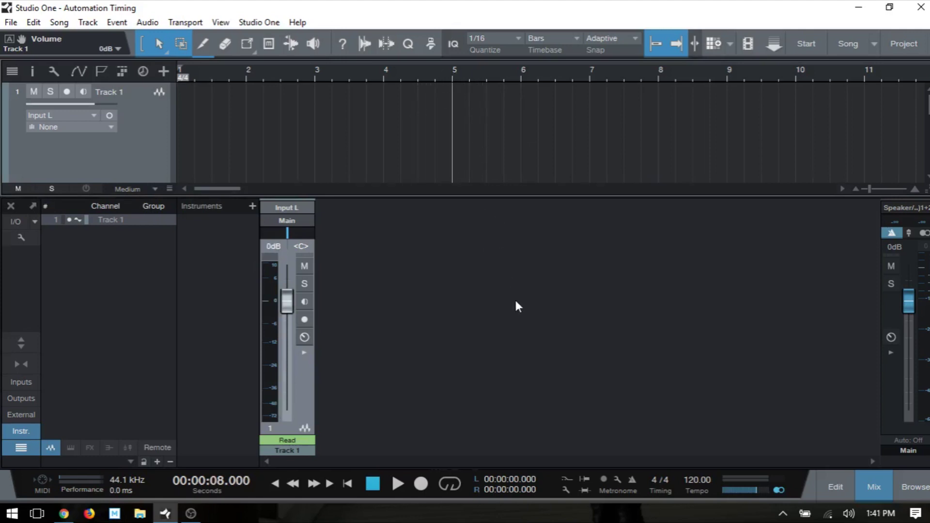
{"action": "key", "text": "space"}
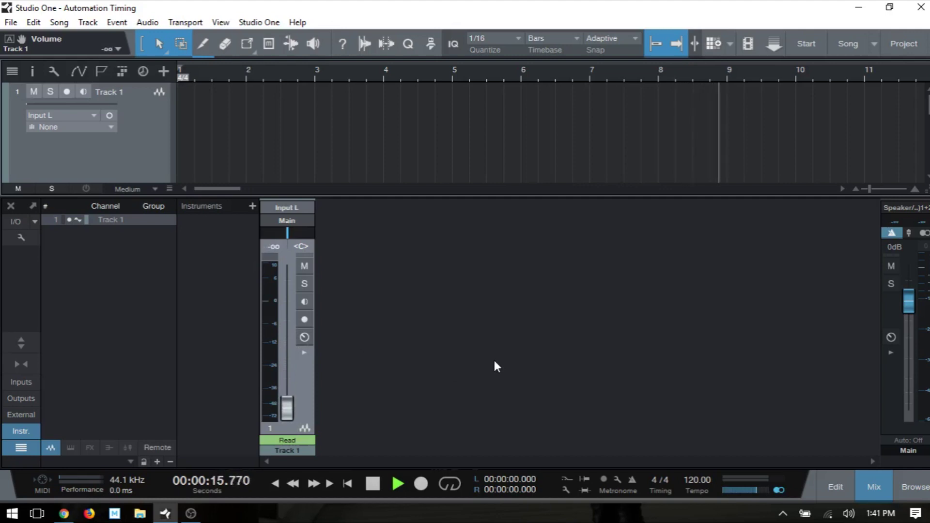
{"action": "key", "text": "space"}
{"action": "key", "text": "F3"}
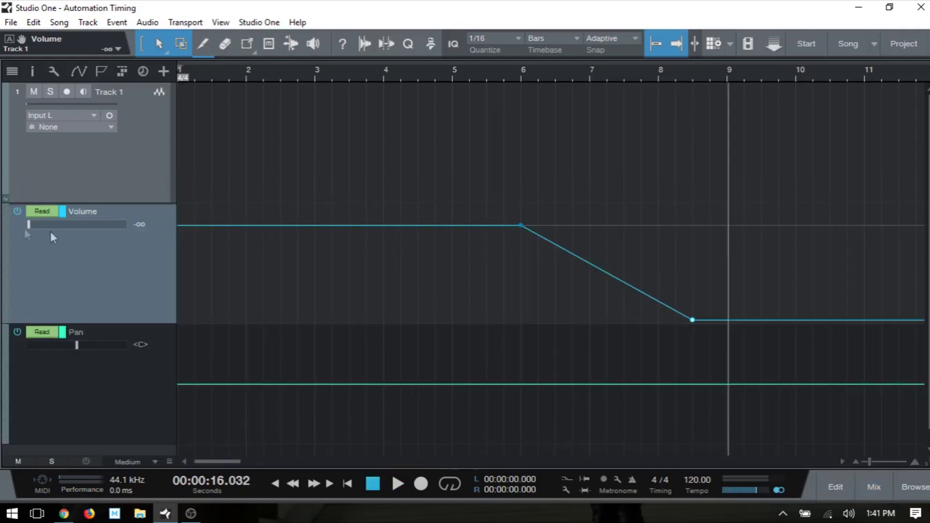
{"action": "left_click", "coordinate": [4, 199]}
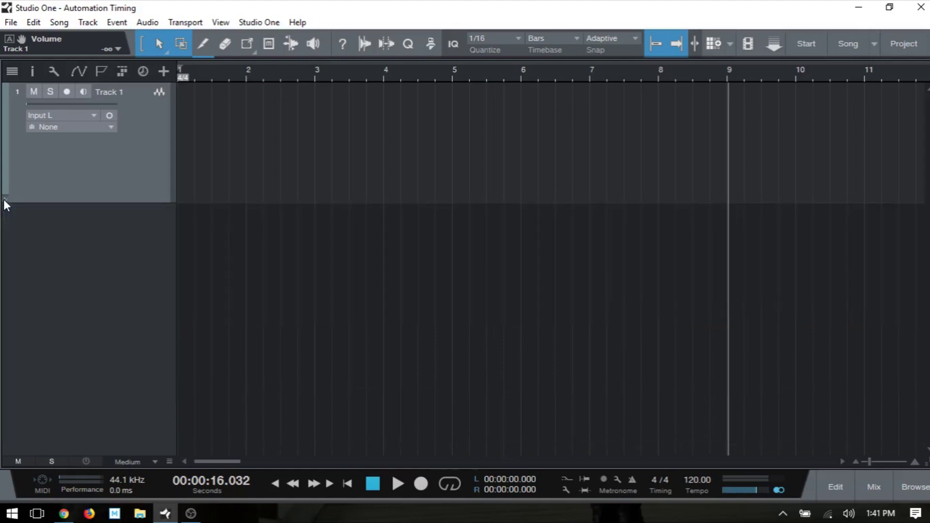
- Drag PreSonus Presence from the Browser into the arrangement as a new instrument track
{"action": "key", "text": "F5"}
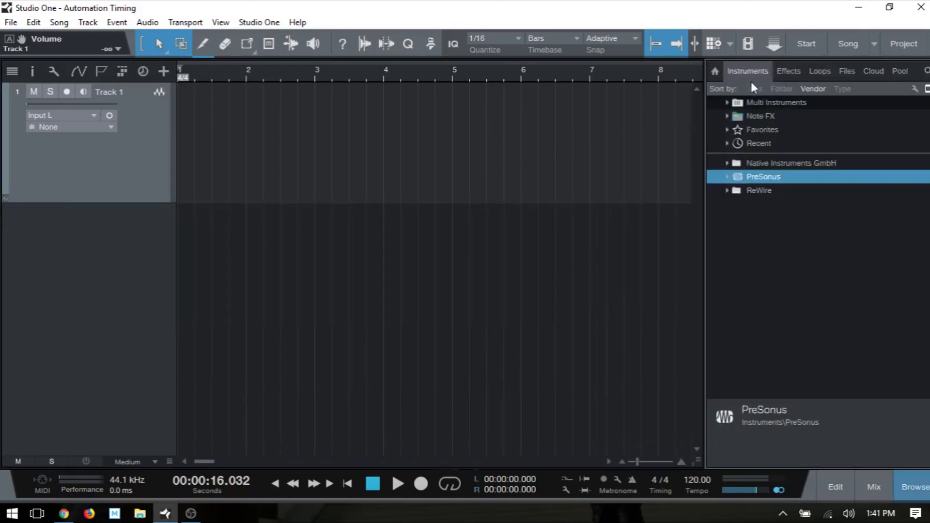
{"action": "left_click", "coordinate": [726, 176]}
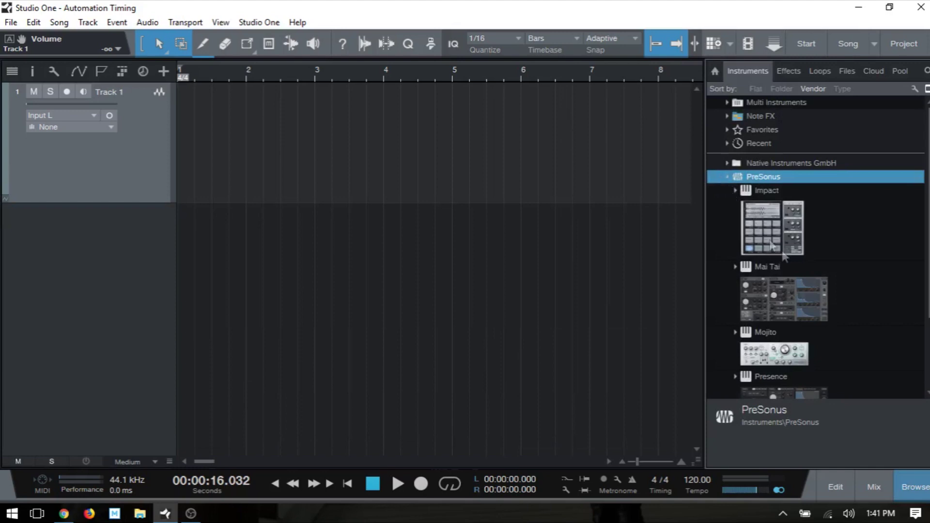
{"action": "scroll", "coordinate": [851, 276], "scroll_direction": "down", "scroll_amount": 3}
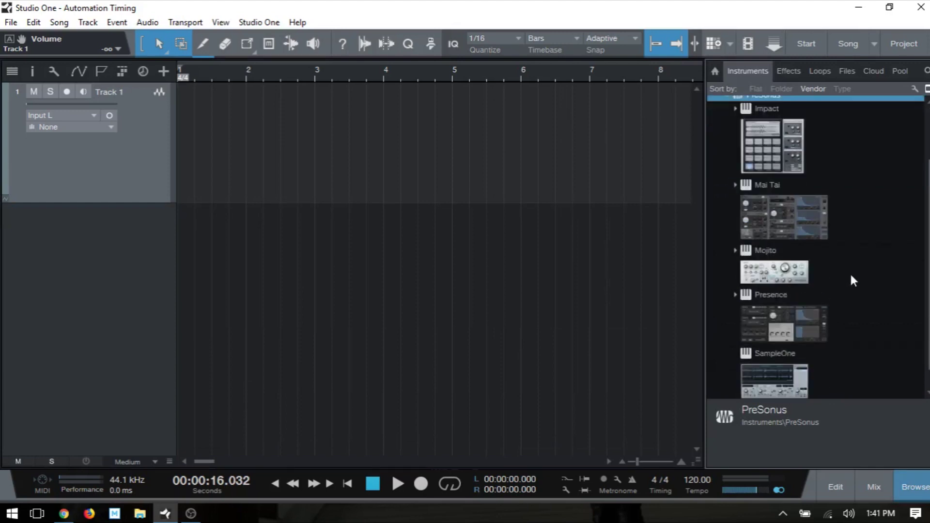
{"action": "left_click_drag", "start_coordinate": [784, 324], "coordinate": [362, 273]}
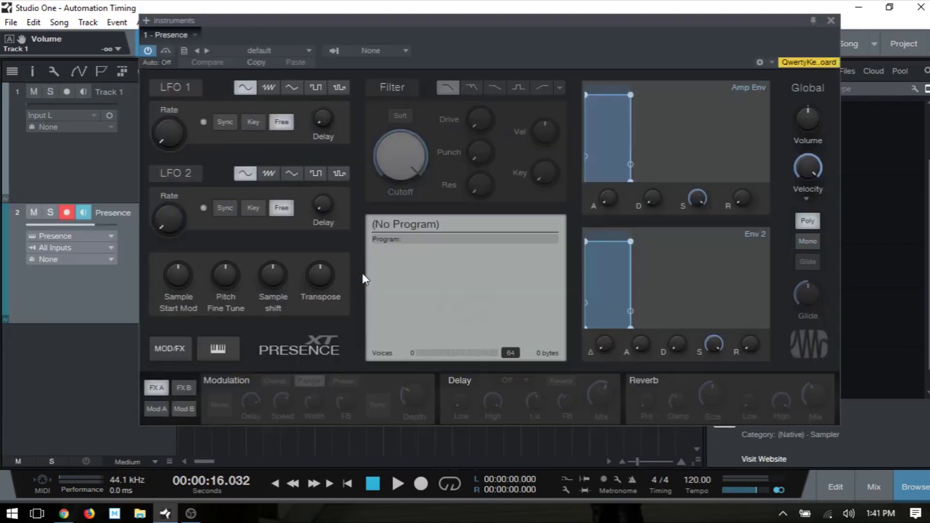
- Load the Synth Session > Pads > Bobo Pad preset, enable the Filter section, and close Presence
{"action": "left_click", "coordinate": [300, 50]}
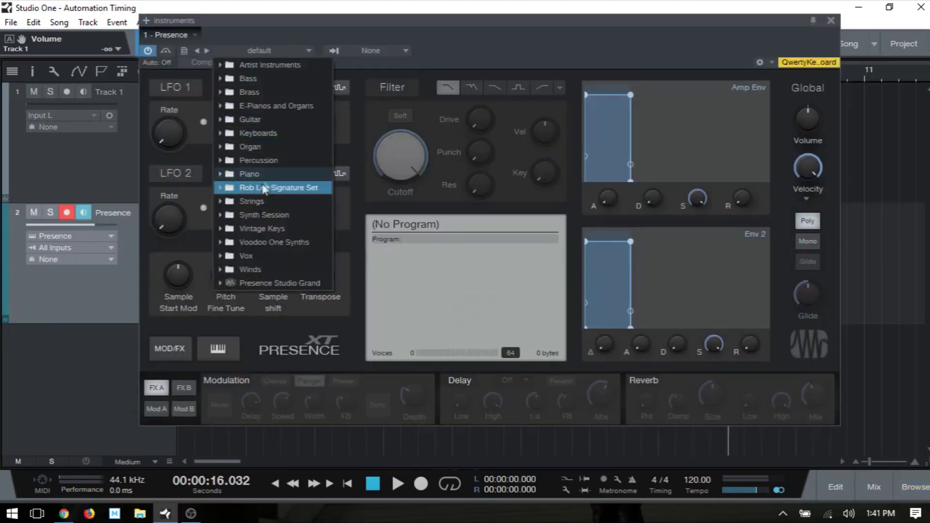
{"action": "left_click", "coordinate": [283, 215]}
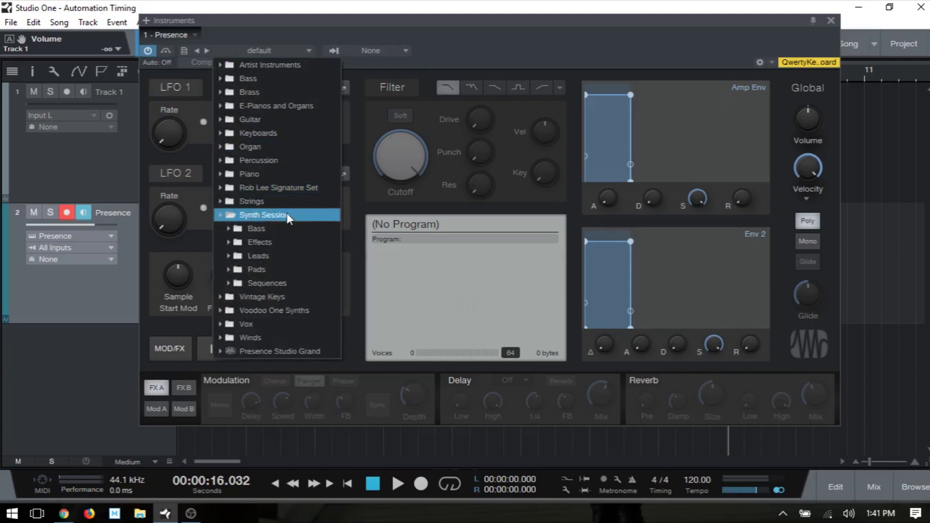
{"action": "left_click", "coordinate": [269, 270]}
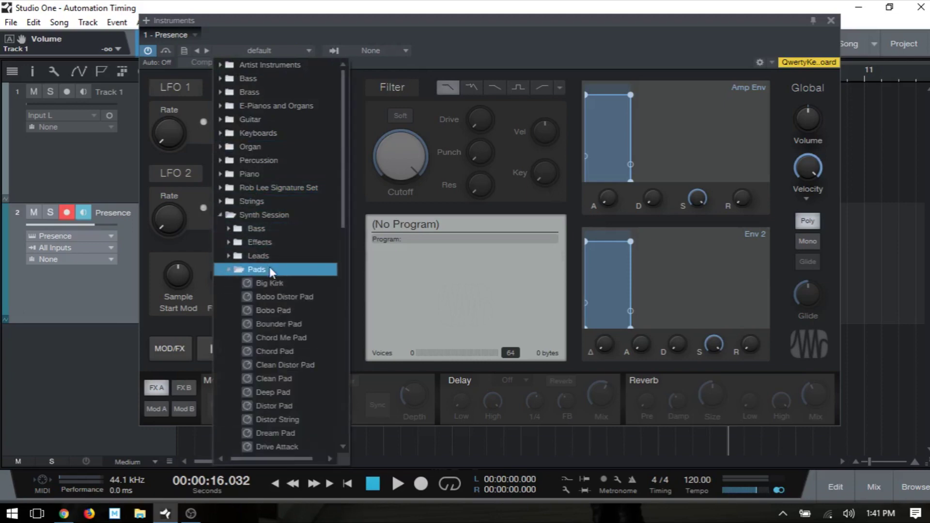
{"action": "left_click", "coordinate": [274, 309]}
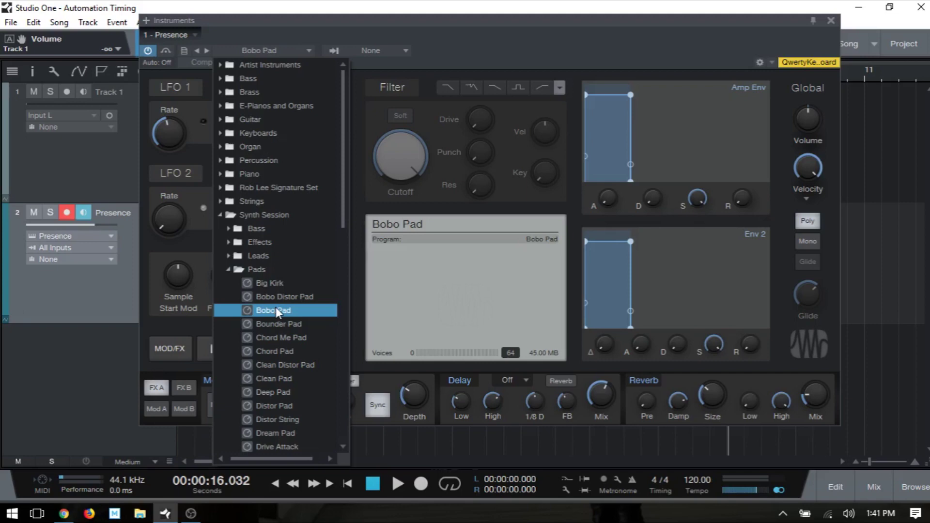
{"action": "left_click", "coordinate": [562, 71]}
{"action": "left_click", "coordinate": [390, 88]}
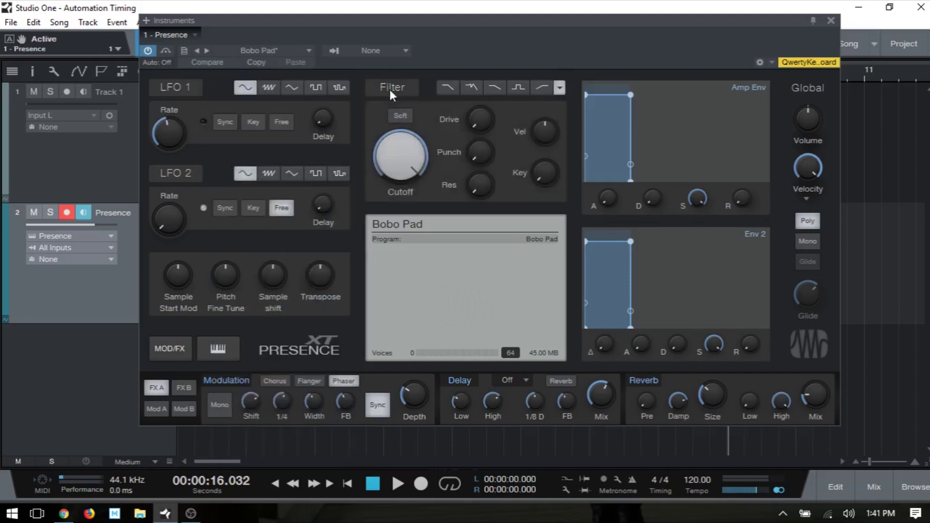
{"action": "left_click", "coordinate": [830, 20]}
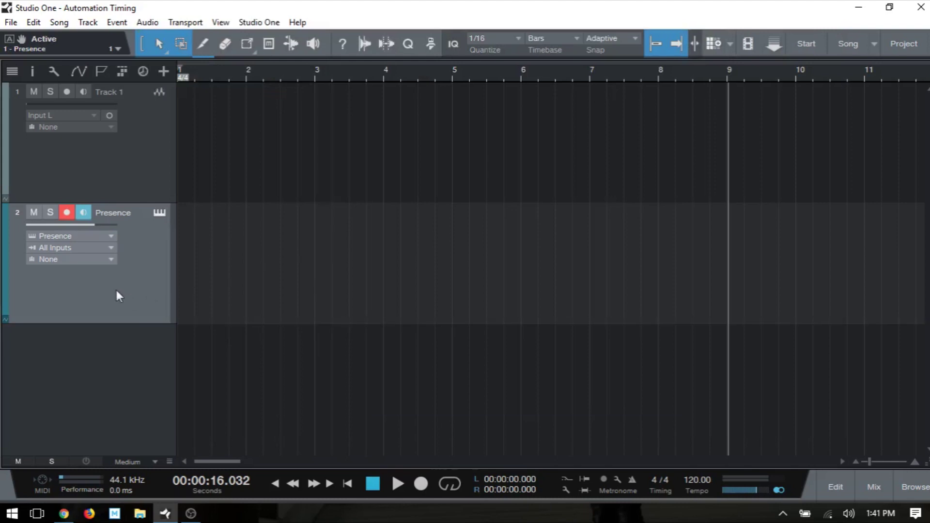
- Add a Filter Cutoff automation lane to the Presence track through Add / Remove parameters
{"action": "key", "text": "a"}
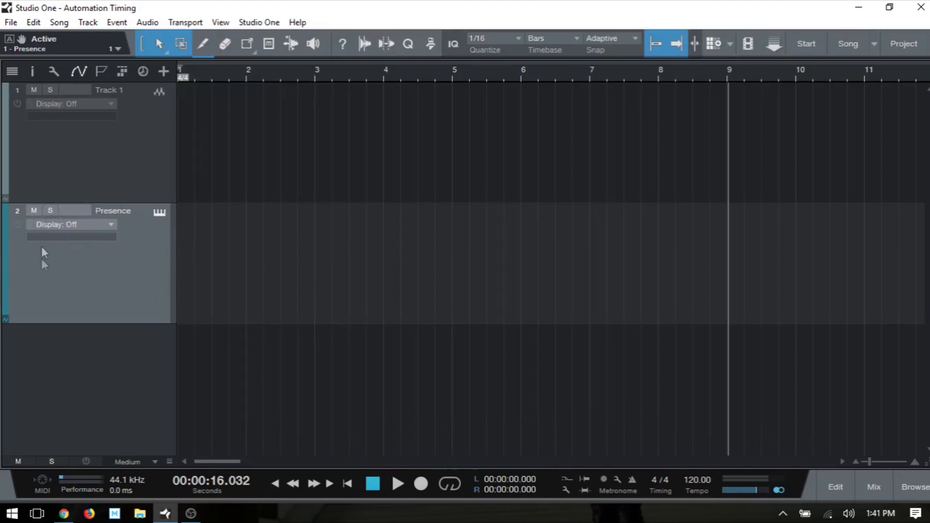
{"action": "left_click", "coordinate": [108, 225]}
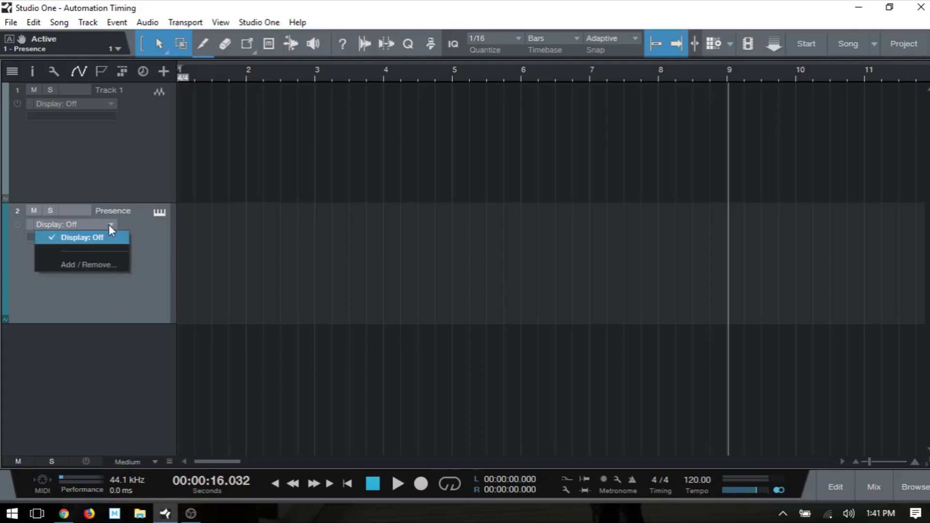
{"action": "left_click", "coordinate": [86, 264]}
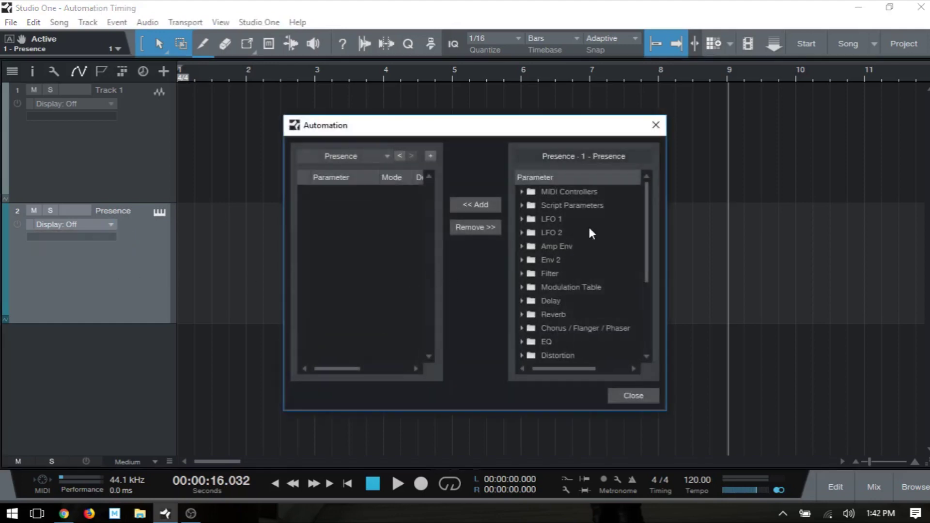
{"action": "left_click", "coordinate": [522, 273]}
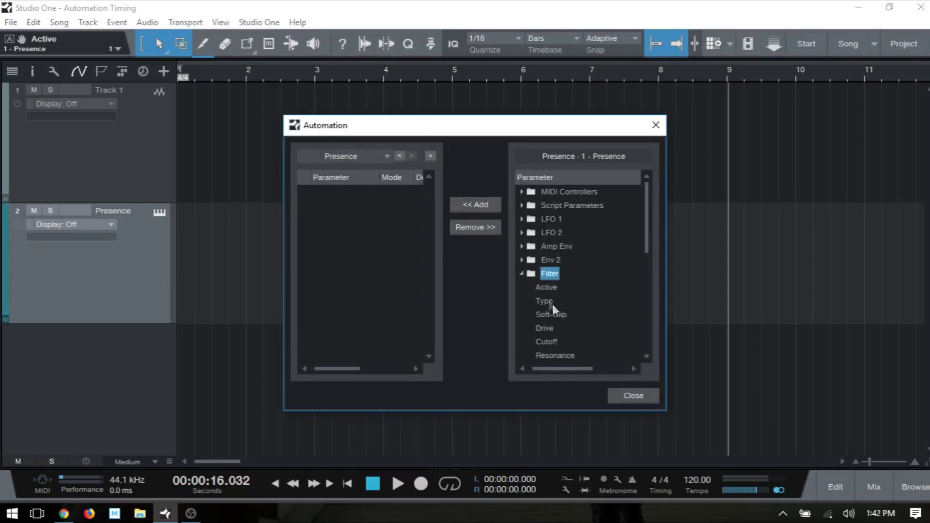
{"action": "double_click", "coordinate": [542, 342]}
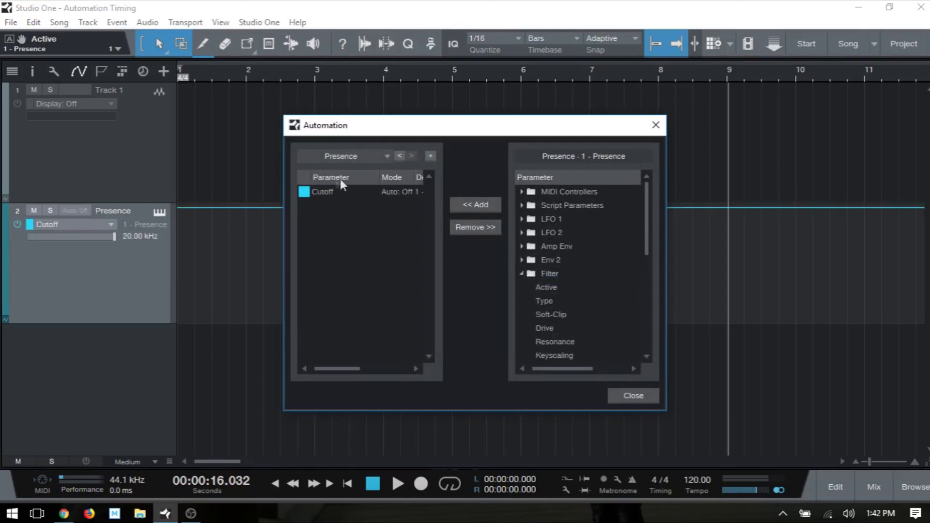
{"action": "left_click", "coordinate": [633, 396]}
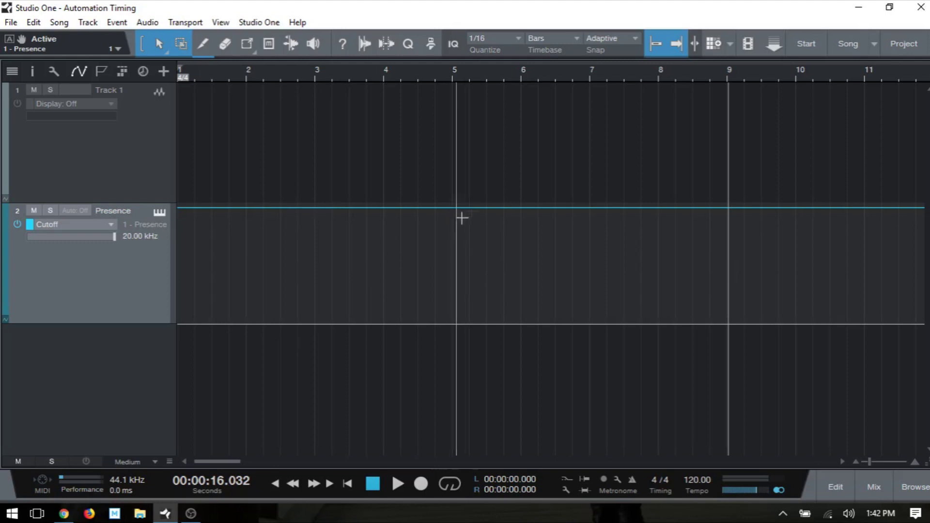
- Add Cutoff points at bars 7 and 9, lower the bar 9 point to 208.6 Hz, then reopen Presence
{"action": "left_click", "coordinate": [590, 77]}
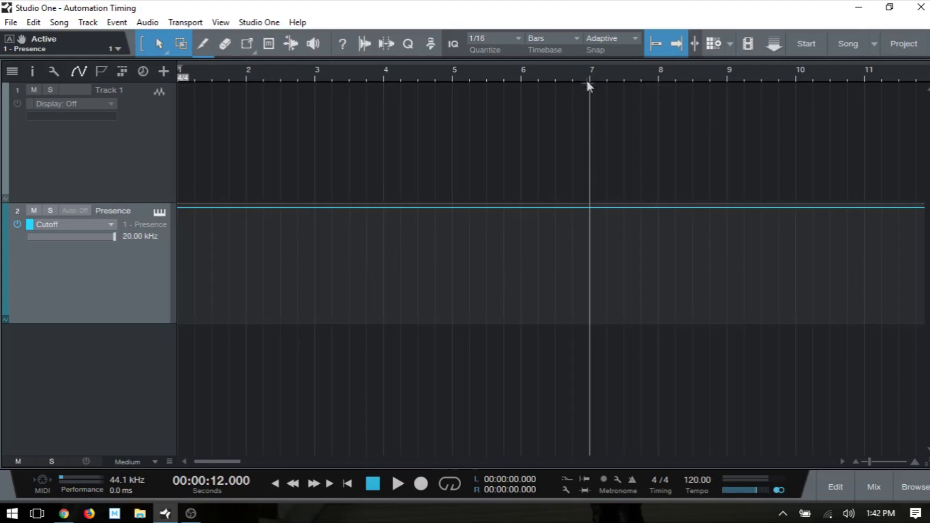
{"action": "left_click", "coordinate": [591, 208]}
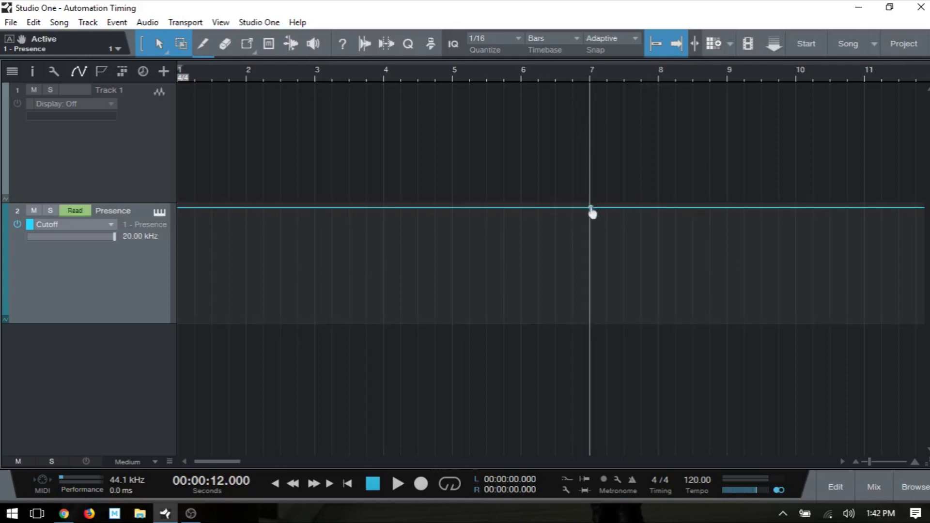
{"action": "left_click", "coordinate": [728, 209]}
{"action": "left_click_drag", "start_coordinate": [729, 213], "coordinate": [728, 293]}
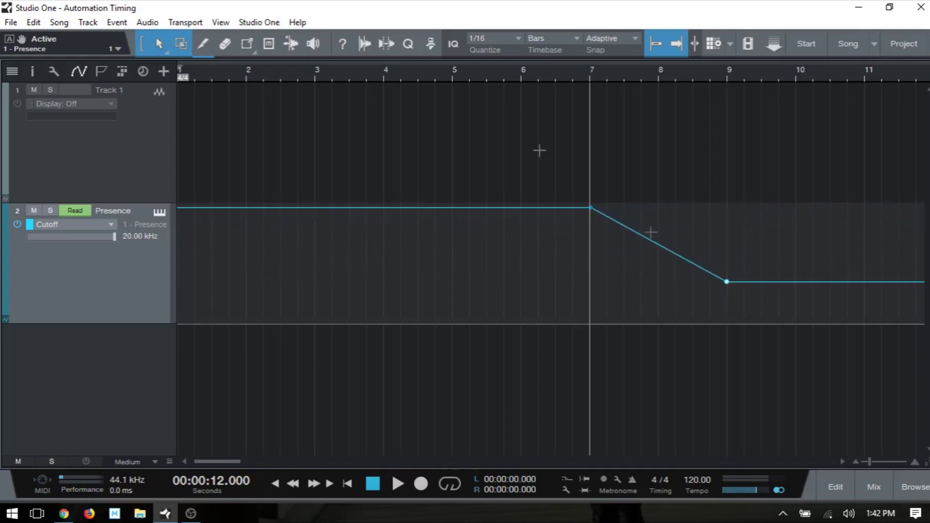
{"action": "left_click", "coordinate": [525, 73]}
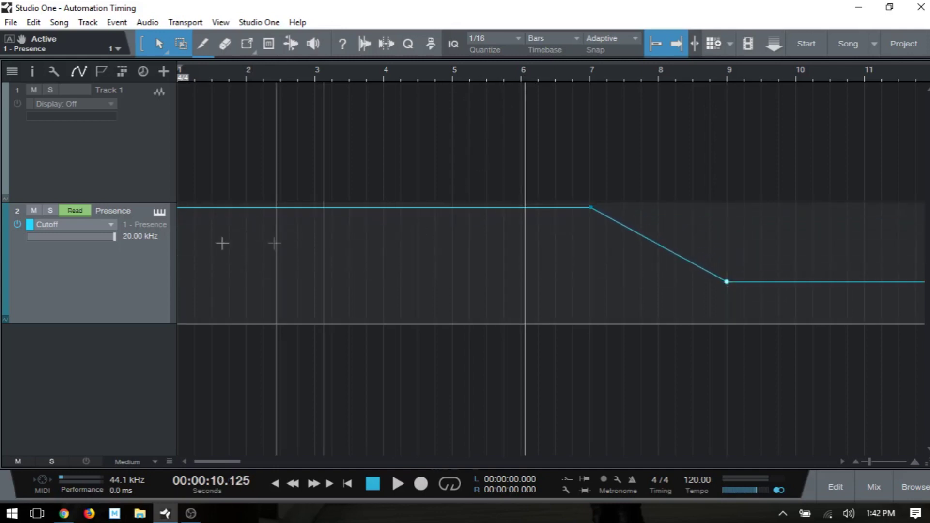
{"action": "left_click", "coordinate": [160, 213]}
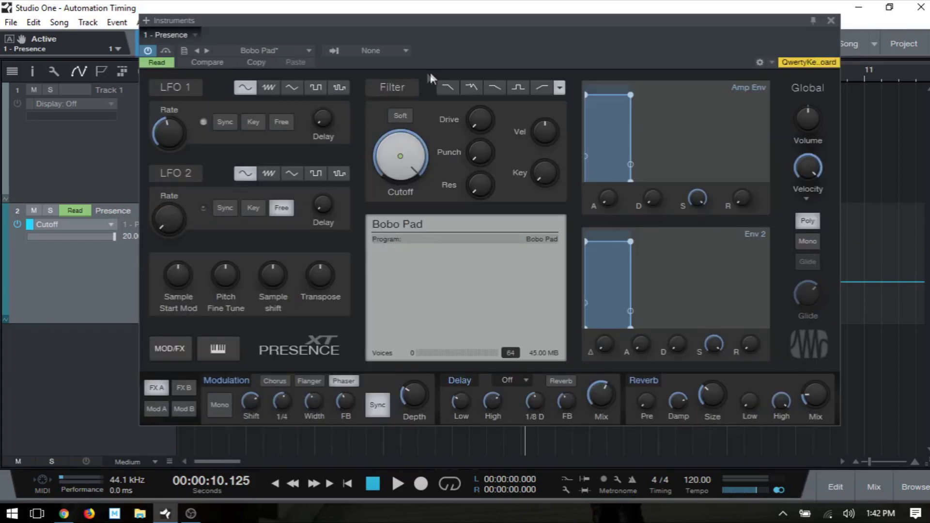
- Play back the falling cutoff sweep, close the Presence editor, and add a point at bar 8
{"action": "key", "text": "space"}
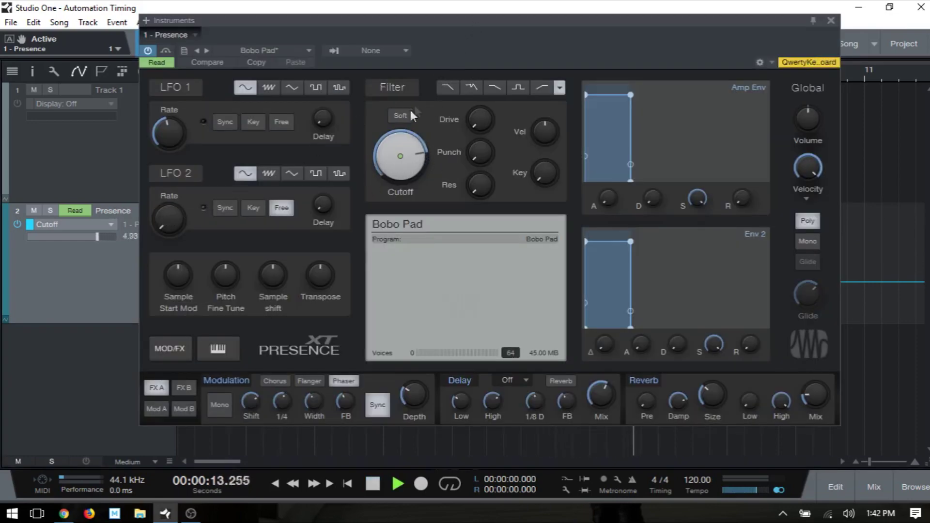
{"action": "mouse_move", "coordinate": [397, 143]}
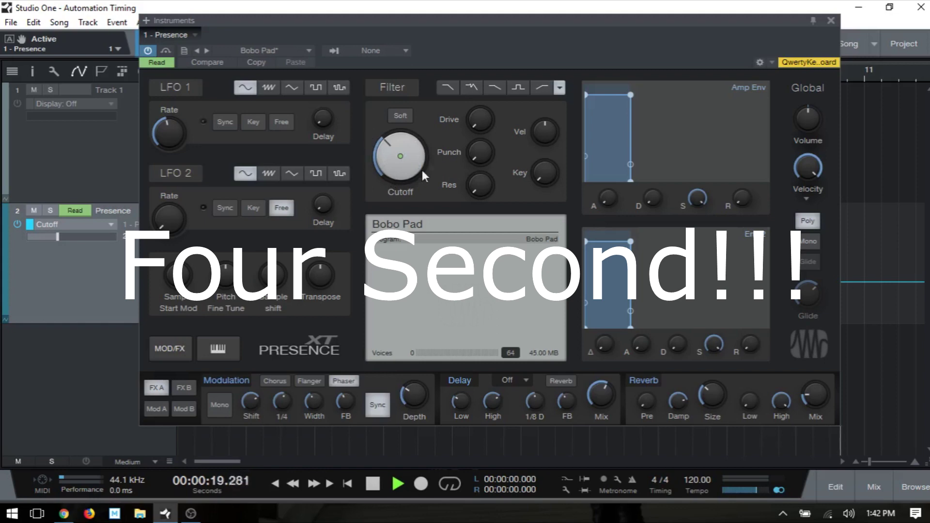
{"action": "key", "text": "space"}
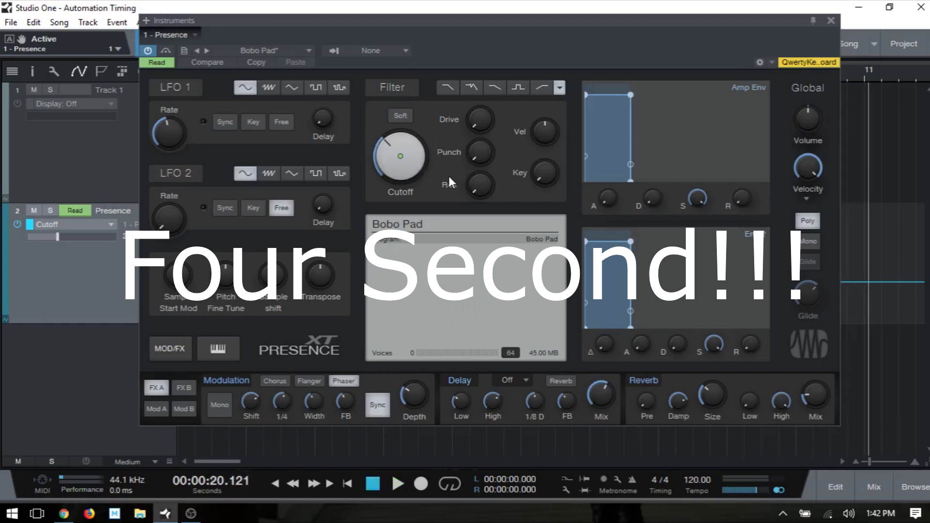
{"action": "left_click", "coordinate": [830, 21]}
{"action": "left_click", "coordinate": [659, 244]}
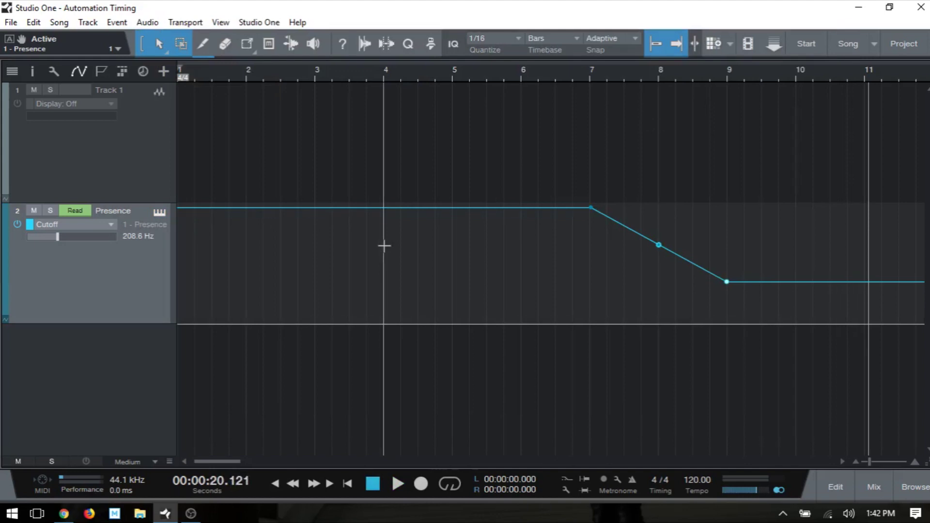
- Undo the bar 8 point and delete the Cutoff automation track and the empty Track 1
{"action": "key", "text": "ctrl+z"}
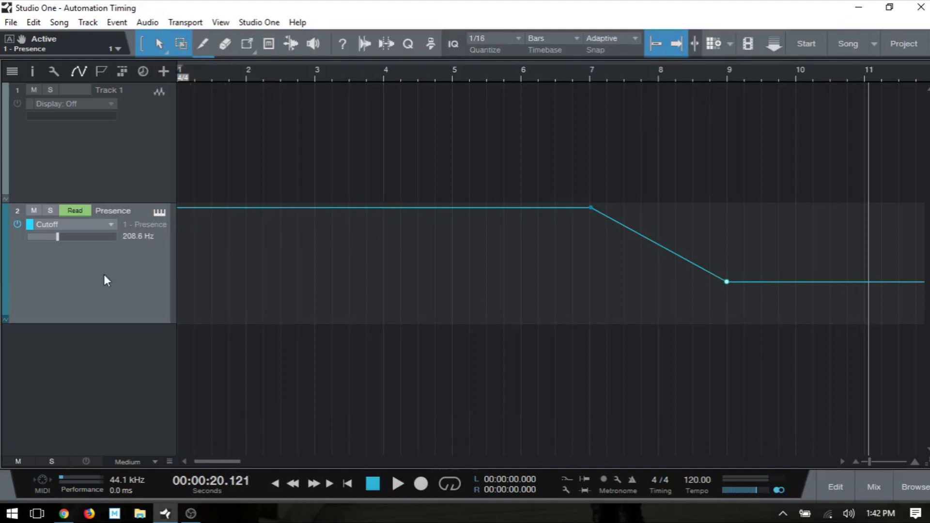
{"action": "key", "text": "Delete"}
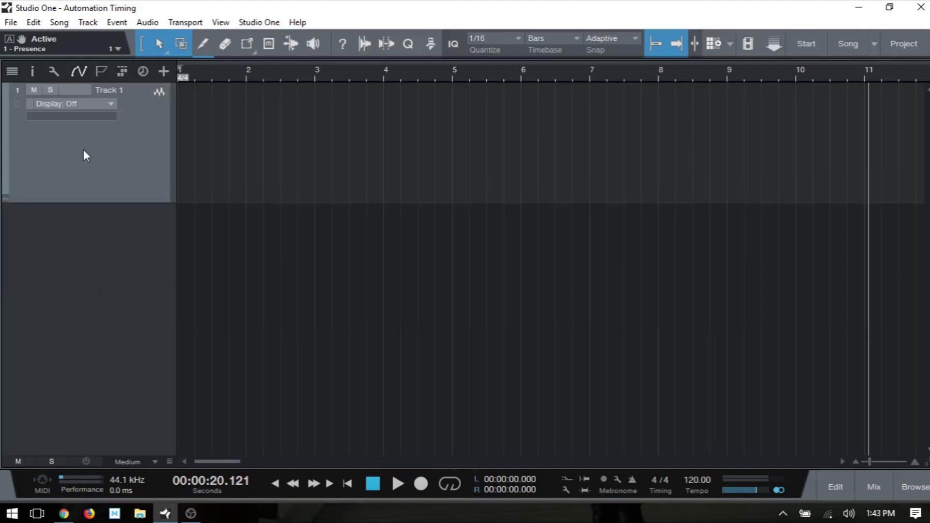
{"action": "key", "text": "Delete"}
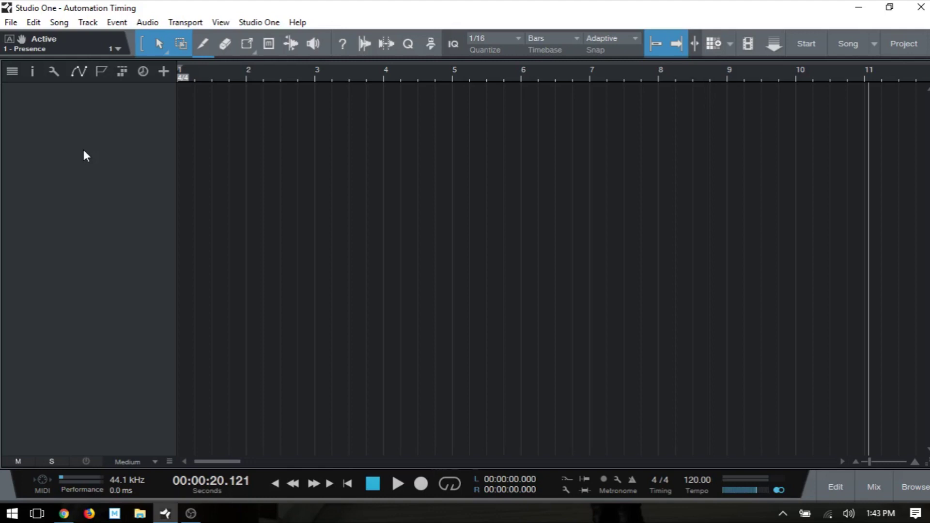
- Add a Main output Volume automation lane from the mixer, then close the mixer
{"action": "key", "text": "F3"}
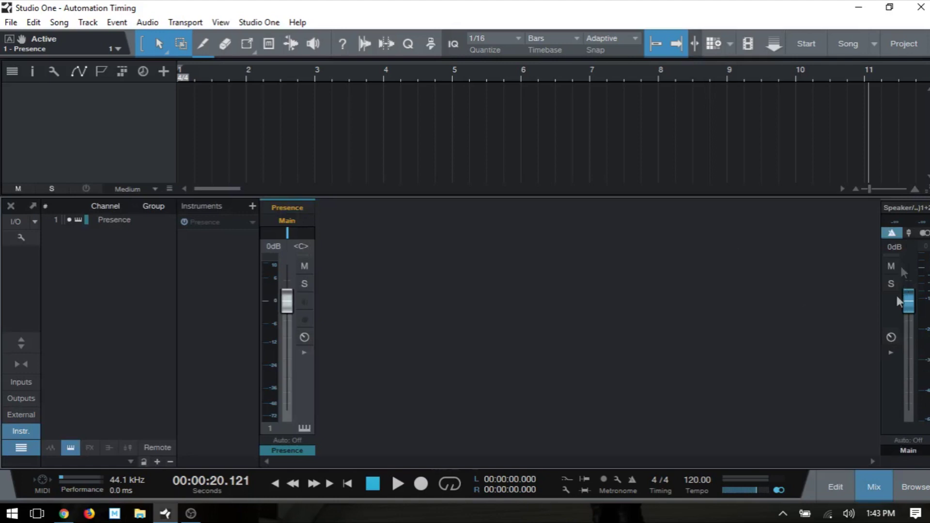
{"action": "left_click", "coordinate": [905, 439]}
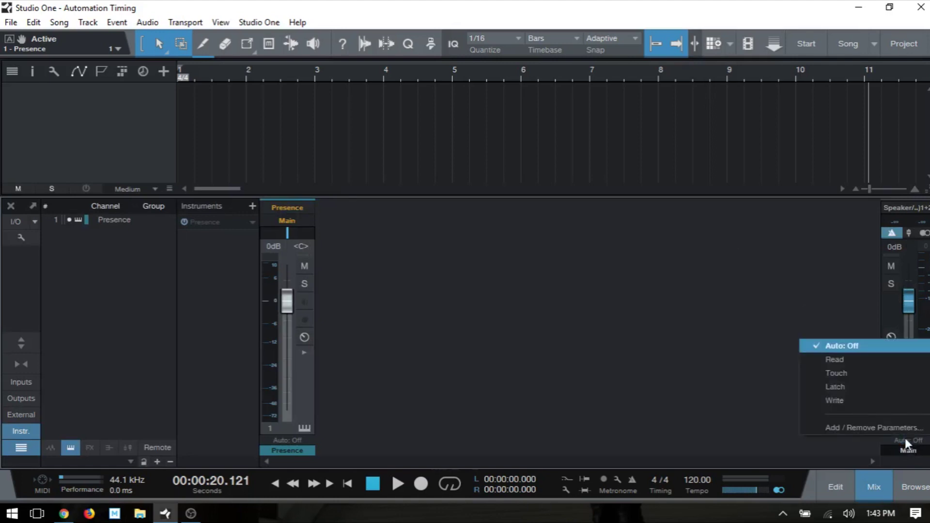
{"action": "left_click", "coordinate": [858, 429]}
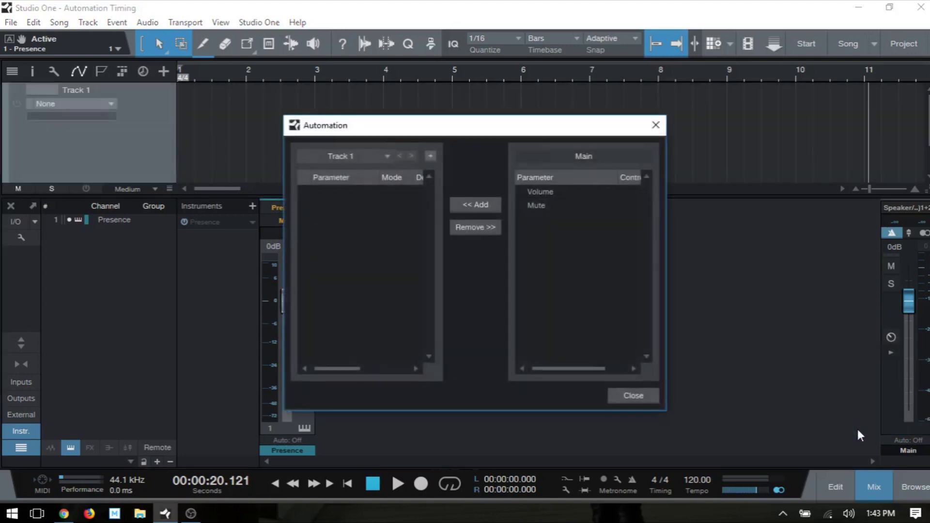
{"action": "double_click", "coordinate": [534, 192]}
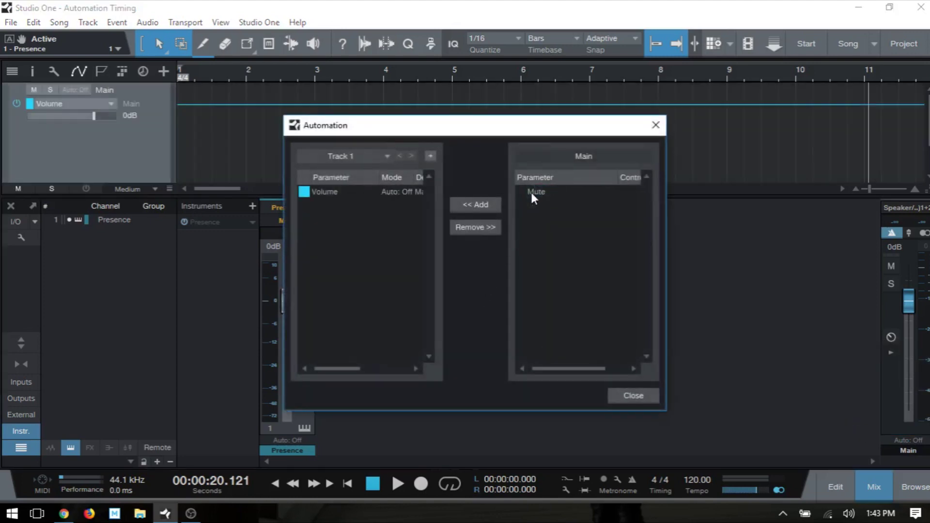
{"action": "left_click", "coordinate": [623, 396]}
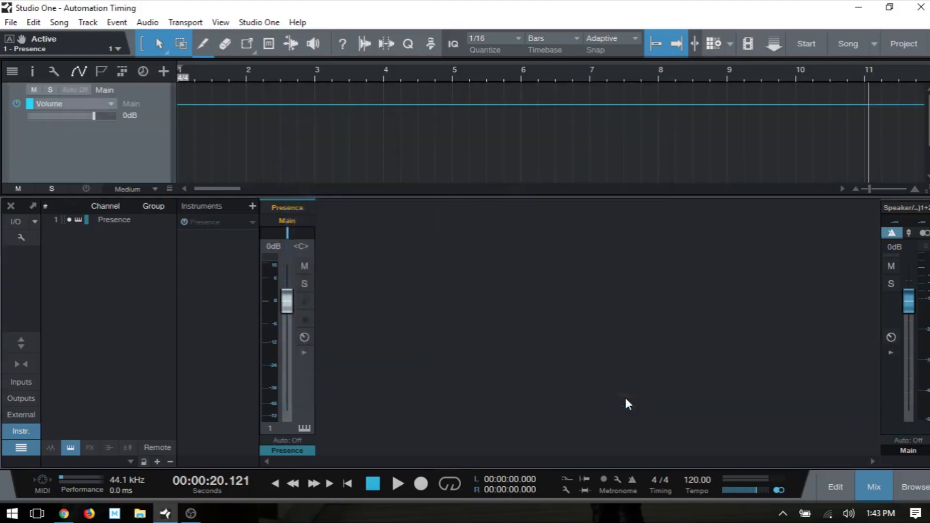
{"action": "left_click", "coordinate": [873, 488]}
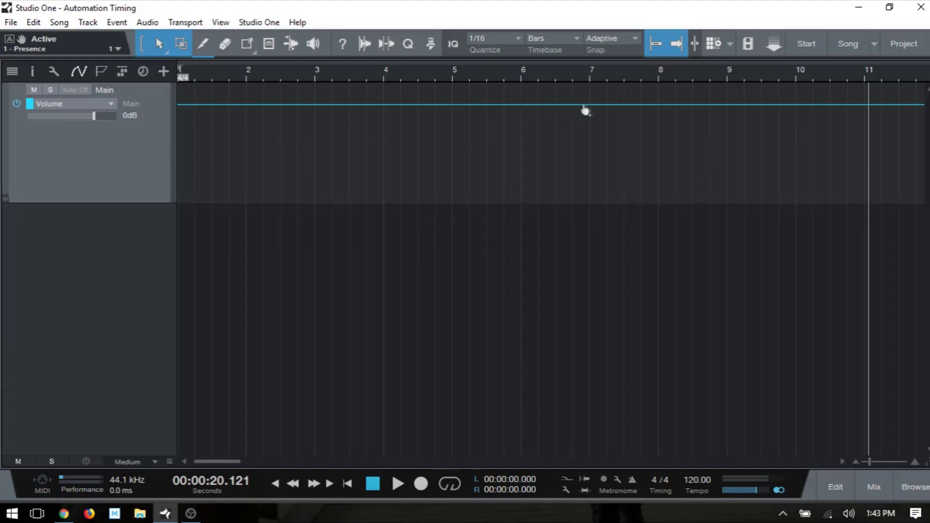
- Add Main Volume points at bars 9 and 11, dragging the bar 11 point down to silence
{"action": "left_click", "coordinate": [619, 82]}
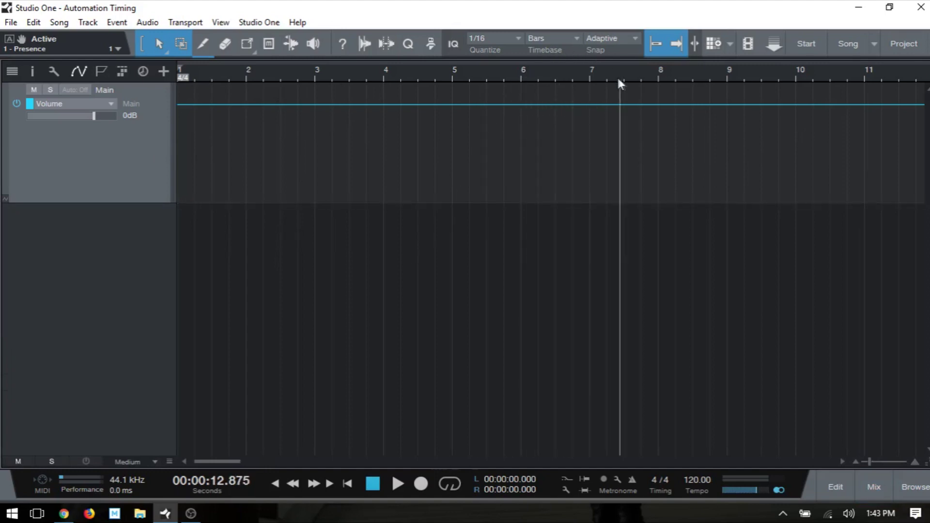
{"action": "left_click", "coordinate": [692, 82]}
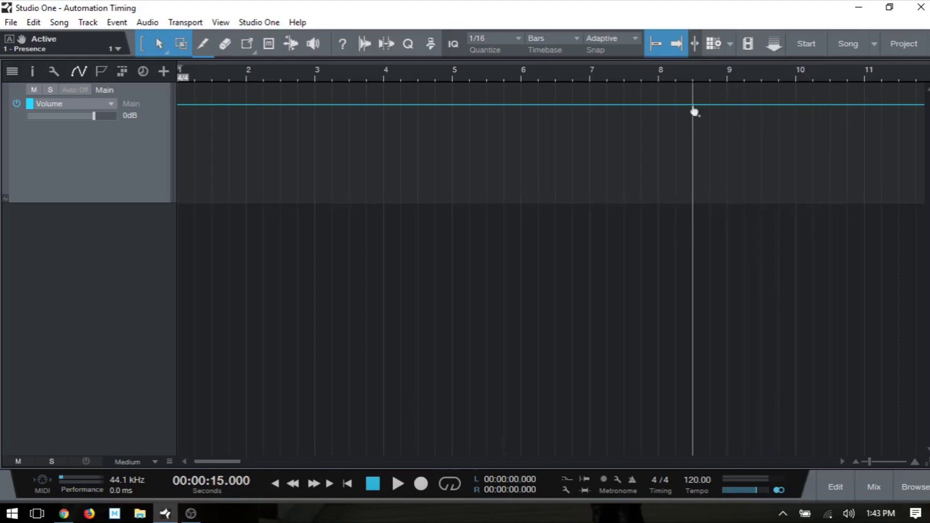
{"action": "left_click", "coordinate": [728, 75]}
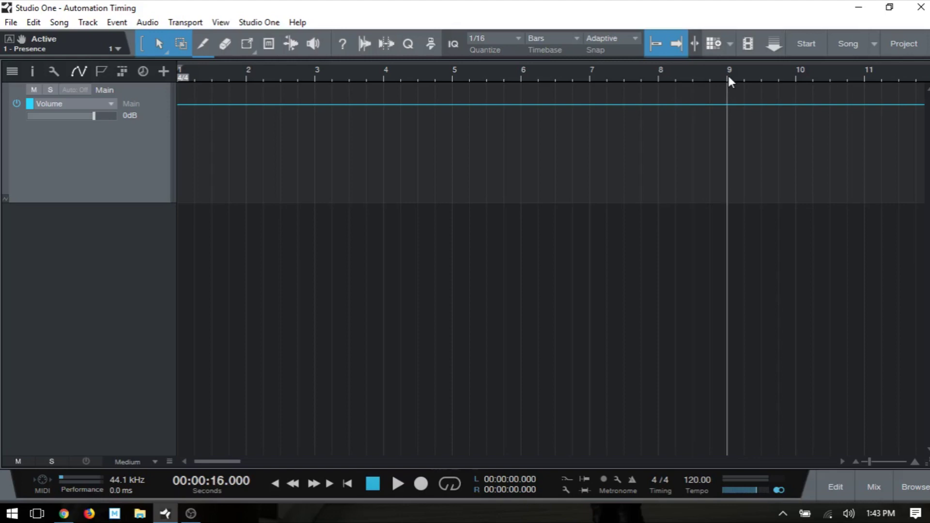
{"action": "left_click", "coordinate": [728, 106]}
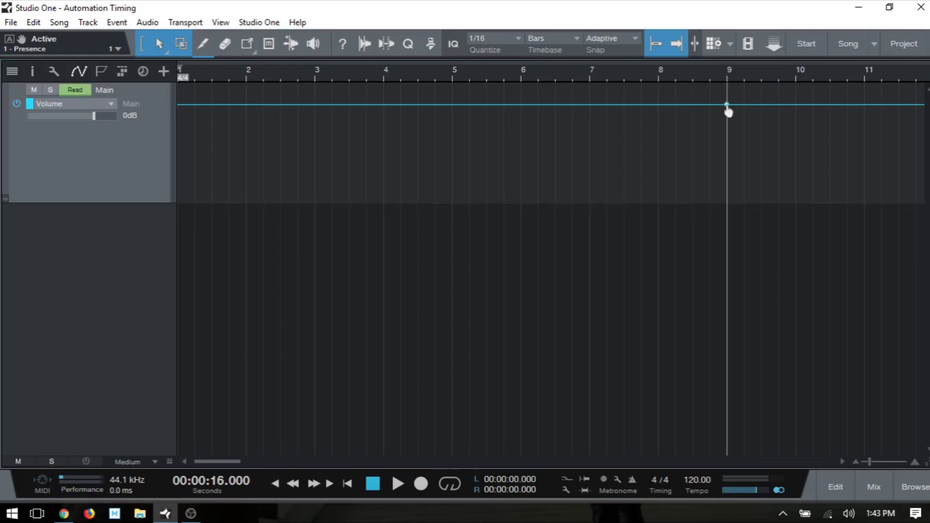
{"action": "left_click", "coordinate": [865, 106]}
{"action": "left_click_drag", "start_coordinate": [866, 110], "coordinate": [867, 224]}
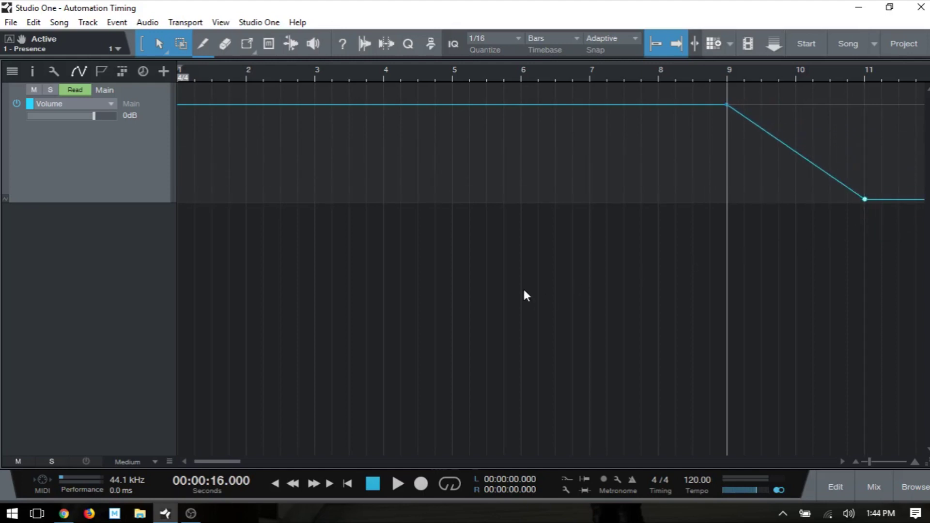
- Show the mixer console and play from bar 9 through the fade, then stop playback
{"action": "key", "text": "F3"}
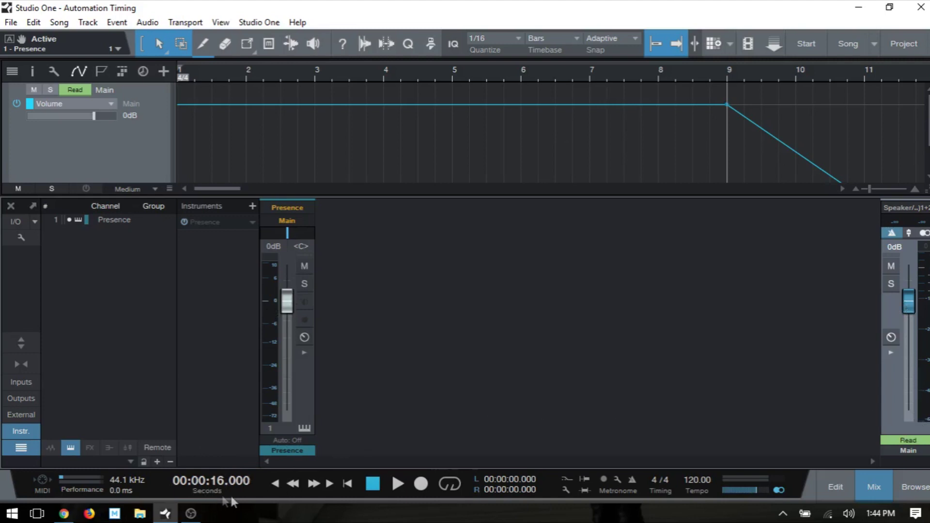
{"action": "key", "text": "space"}
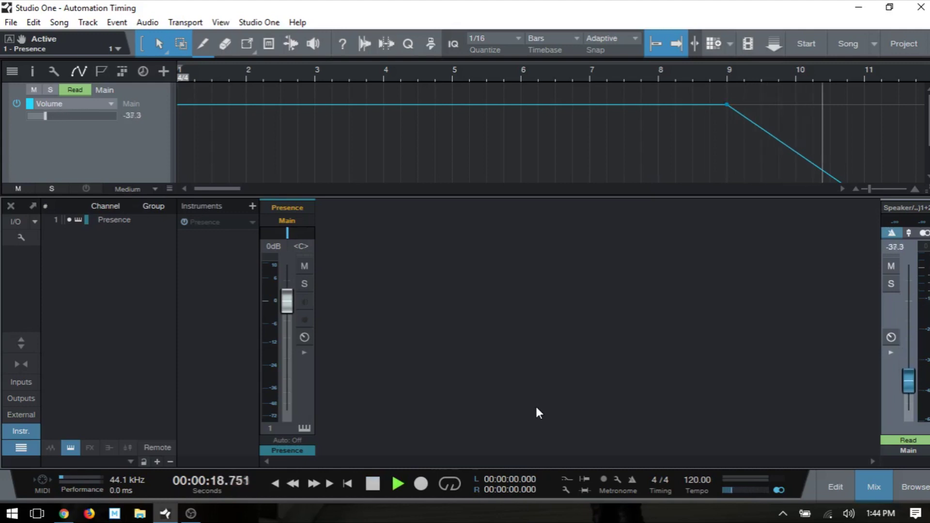
{"action": "key", "text": "space"}
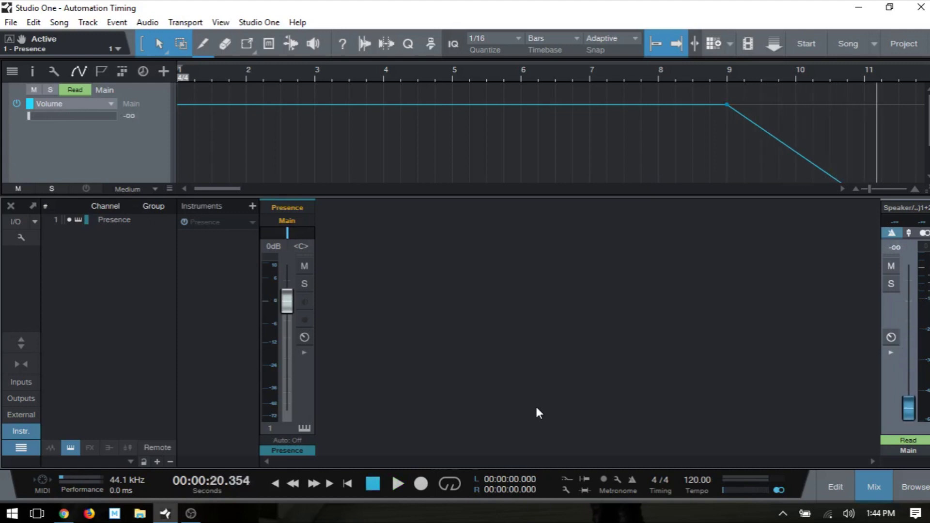